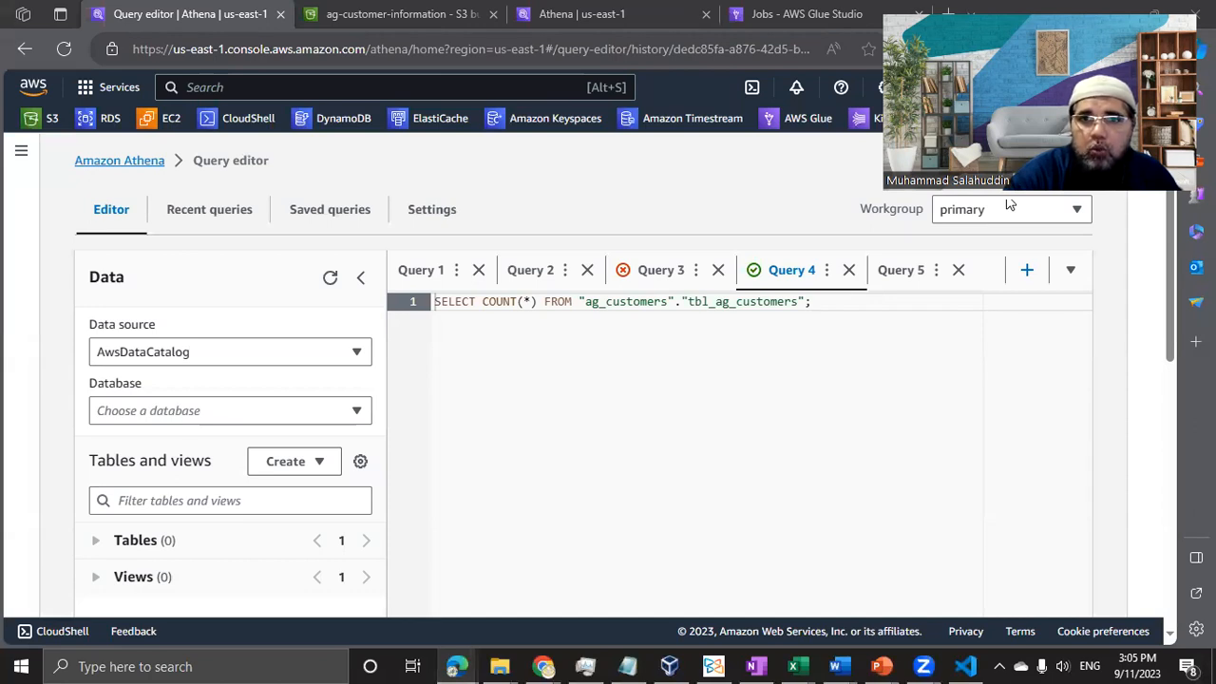
Switch to the Athena landing page, search the AWS console for Athena and open the service
left_click(555, 12)
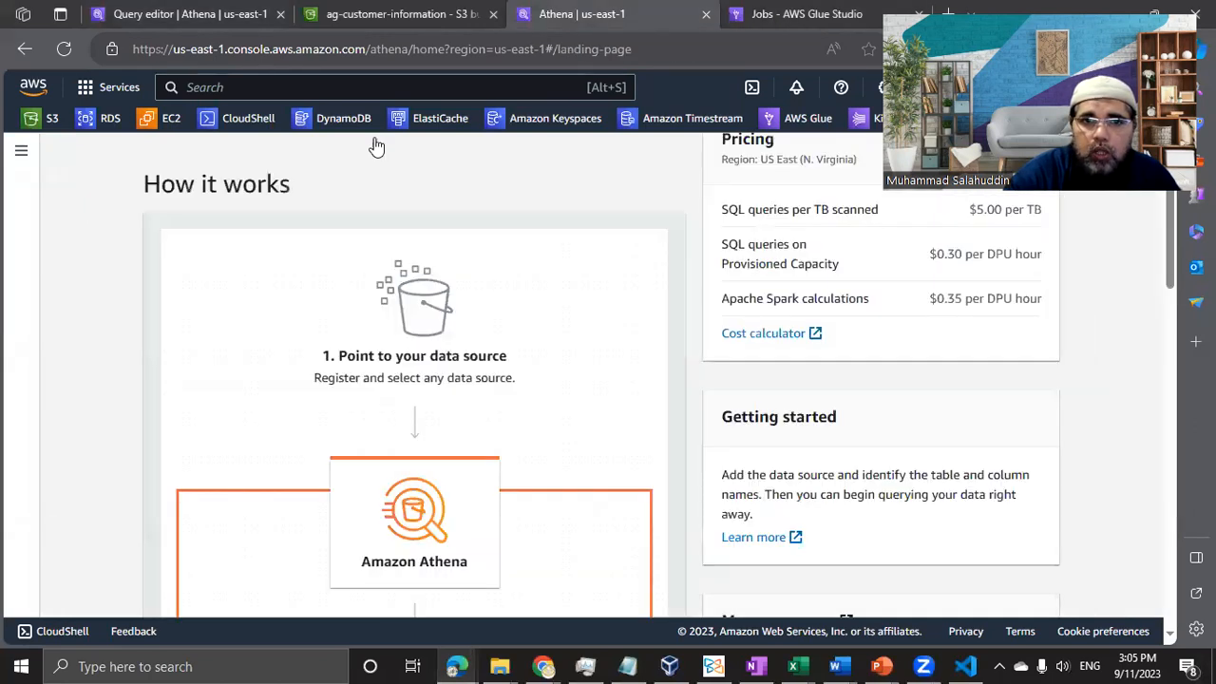
scroll(108, 345, "up", 4)
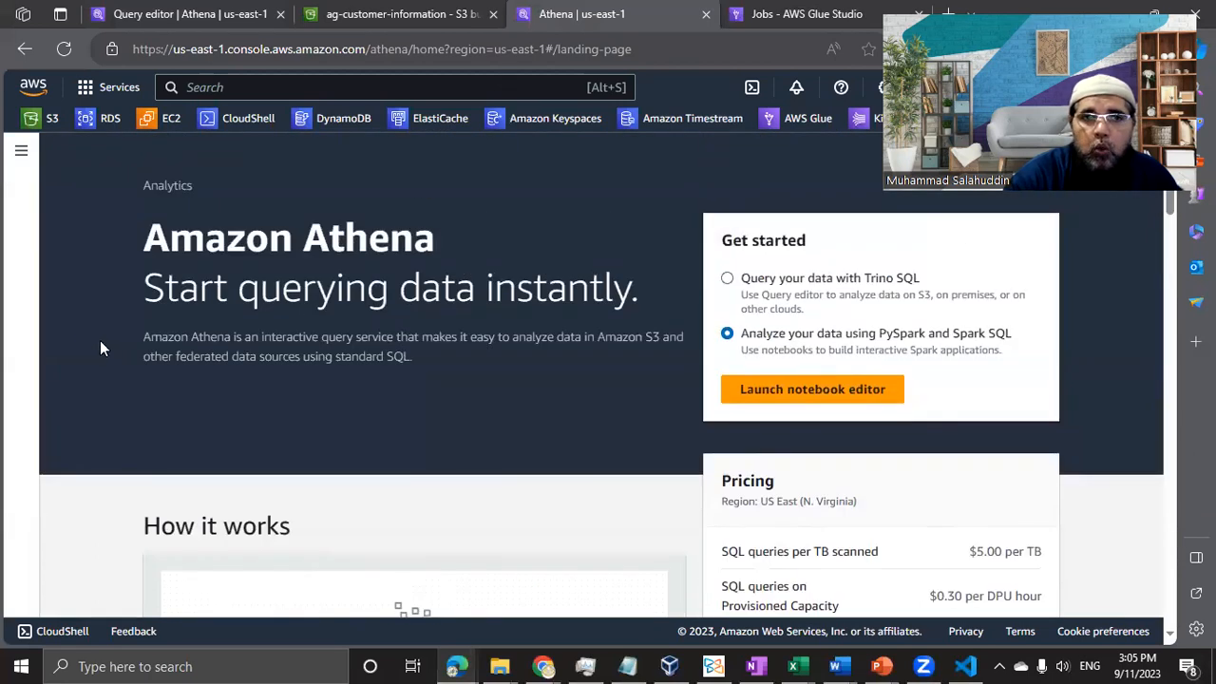
left_click(243, 87)
type("Athena")
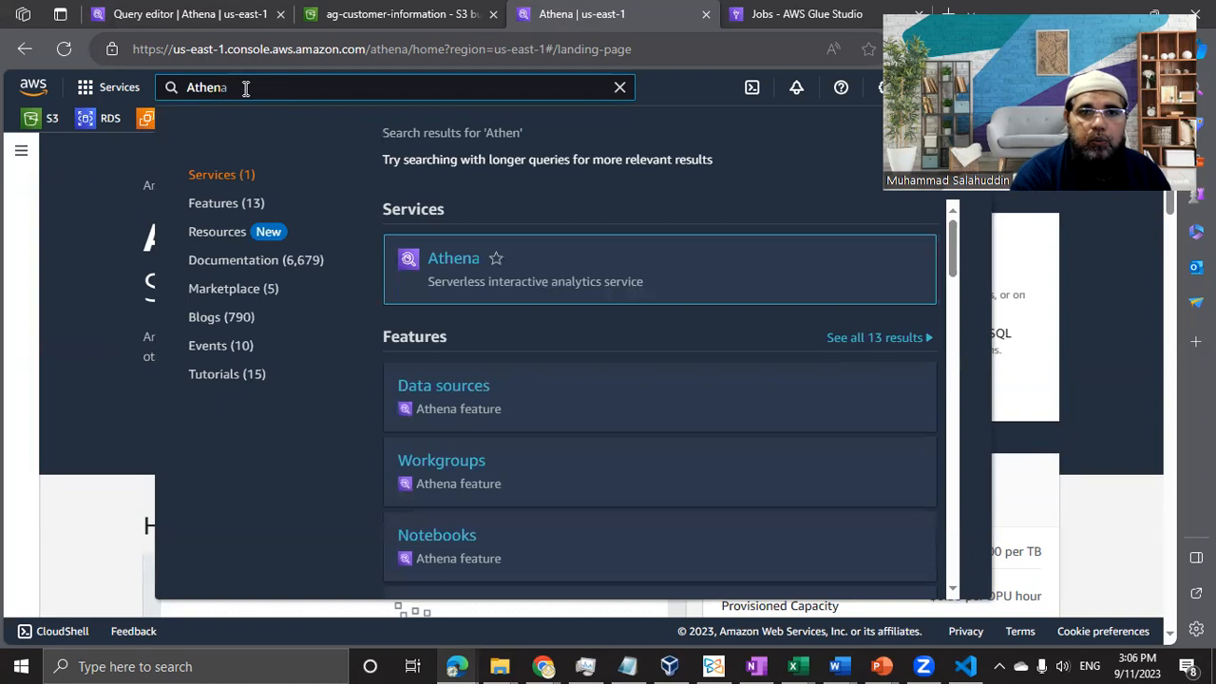
mouse_move(456, 246)
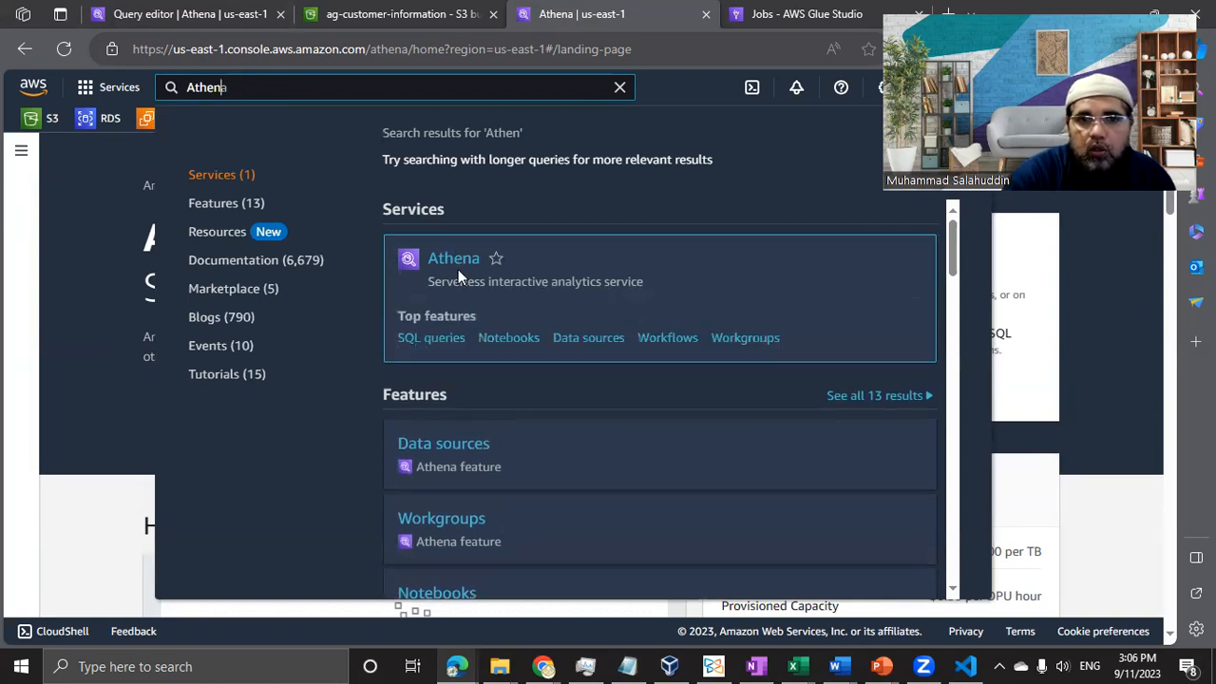
left_click(457, 271)
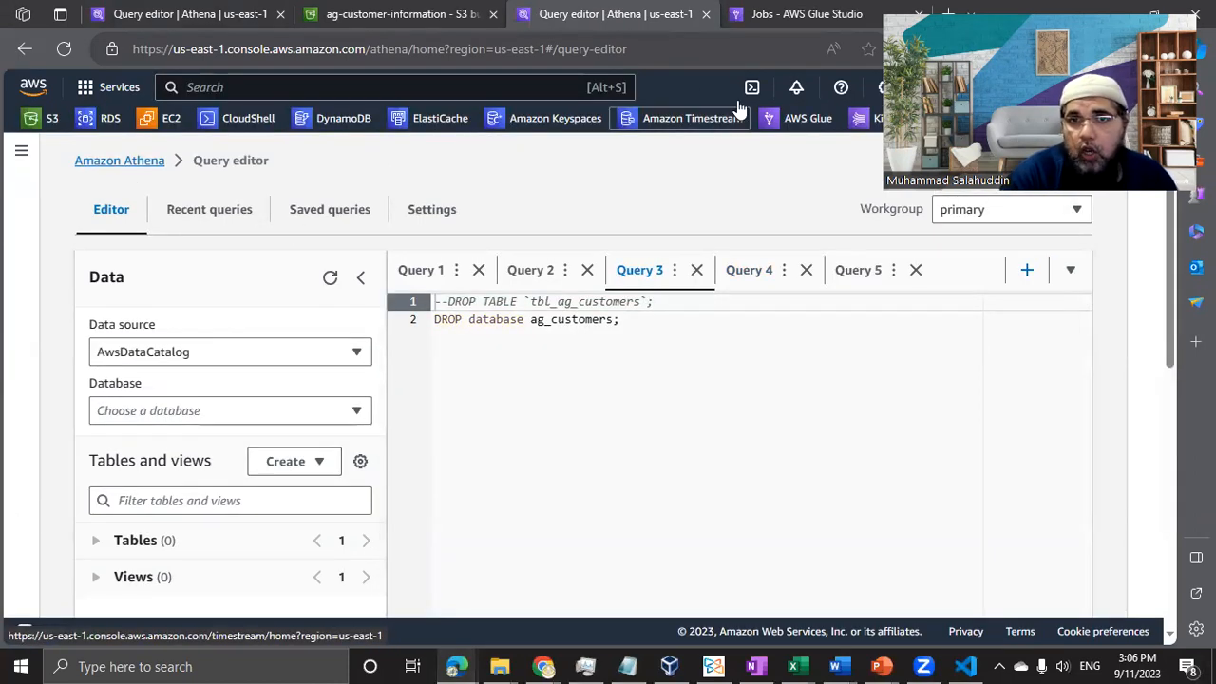
Open the Amazon Athena landing page and review its pricing and the "How it works" diagram
left_click(140, 163)
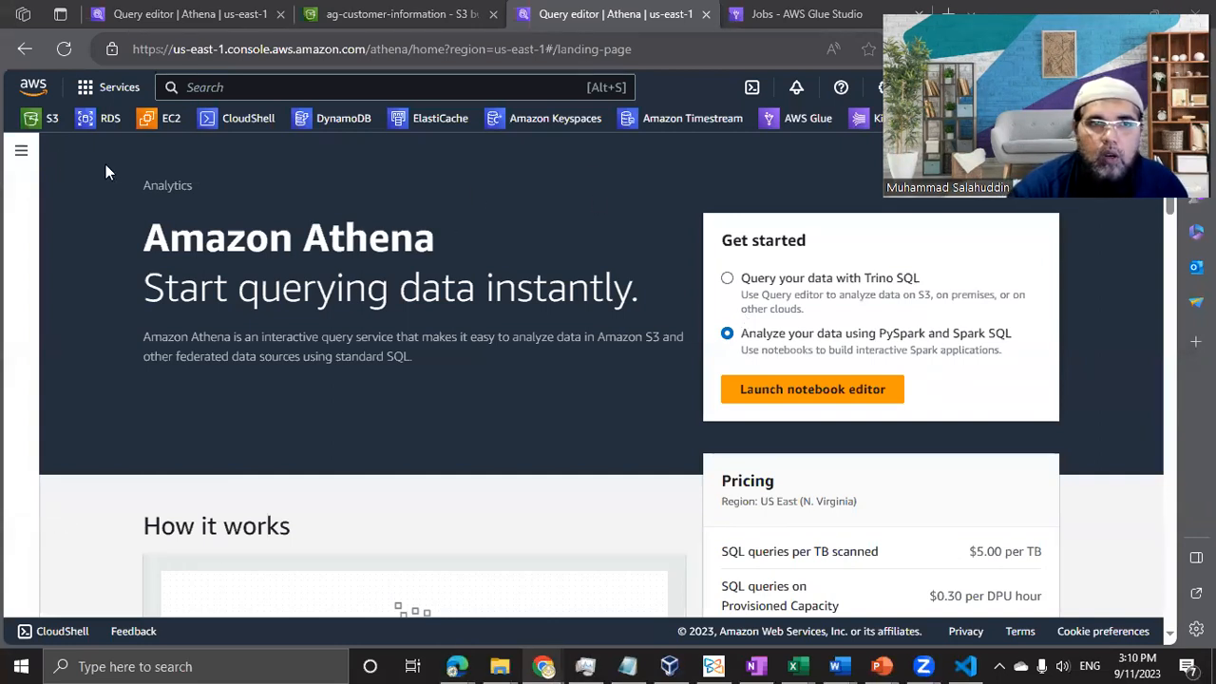
scroll(502, 412, "down", 2)
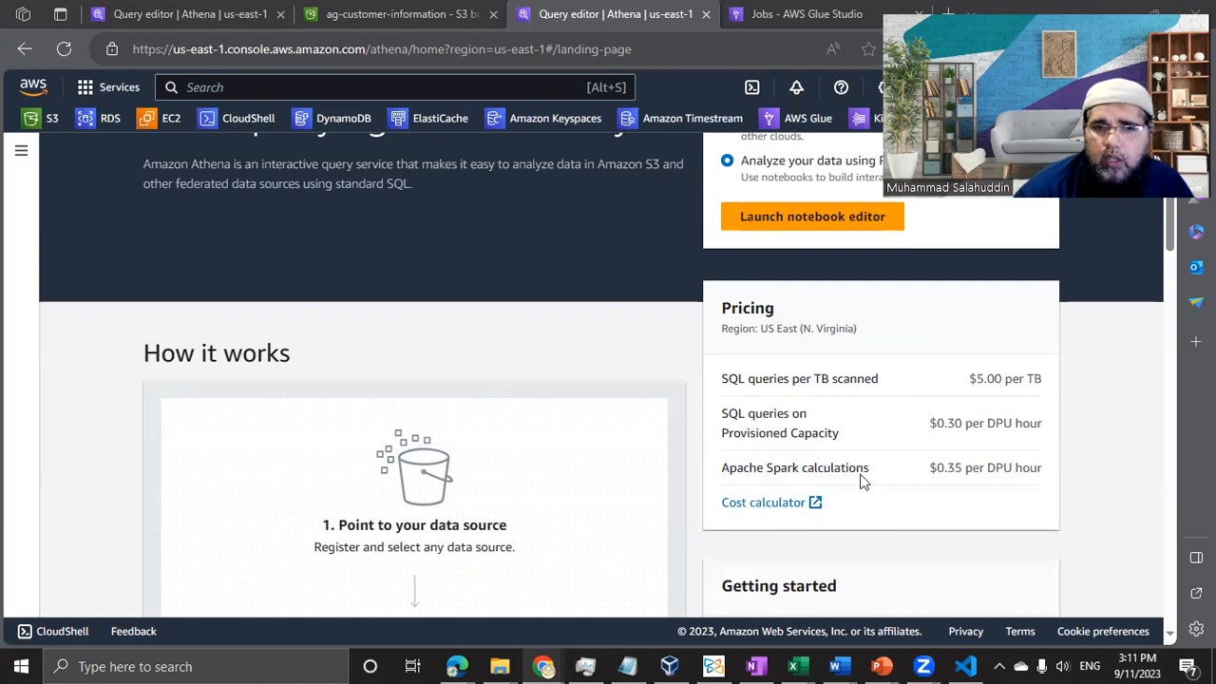
scroll(529, 378, "down", 4)
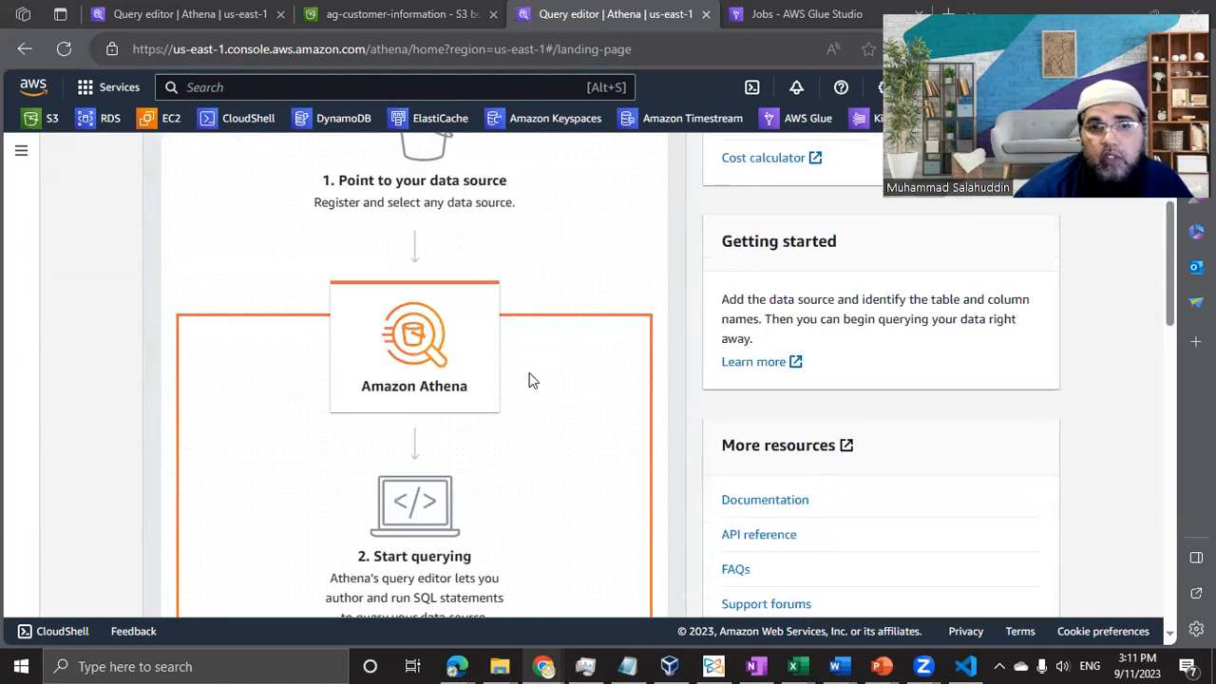
scroll(530, 378, "down", 2)
scroll(529, 378, "up", 4)
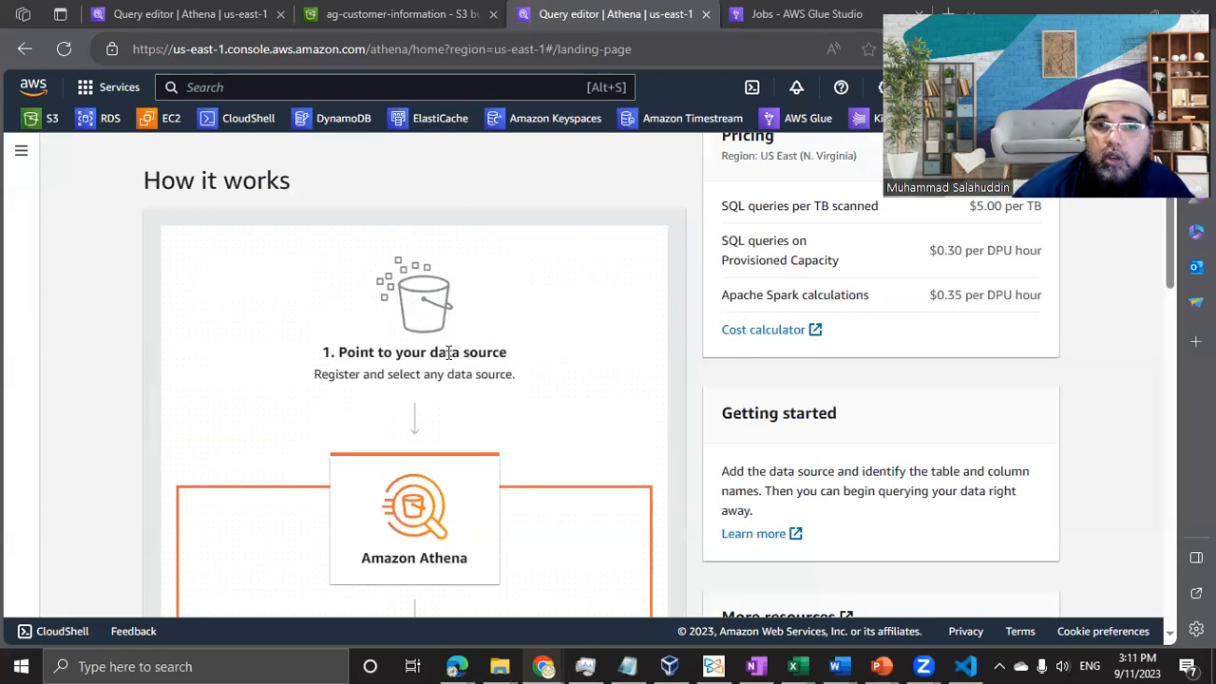
scroll(463, 366, "down", 2)
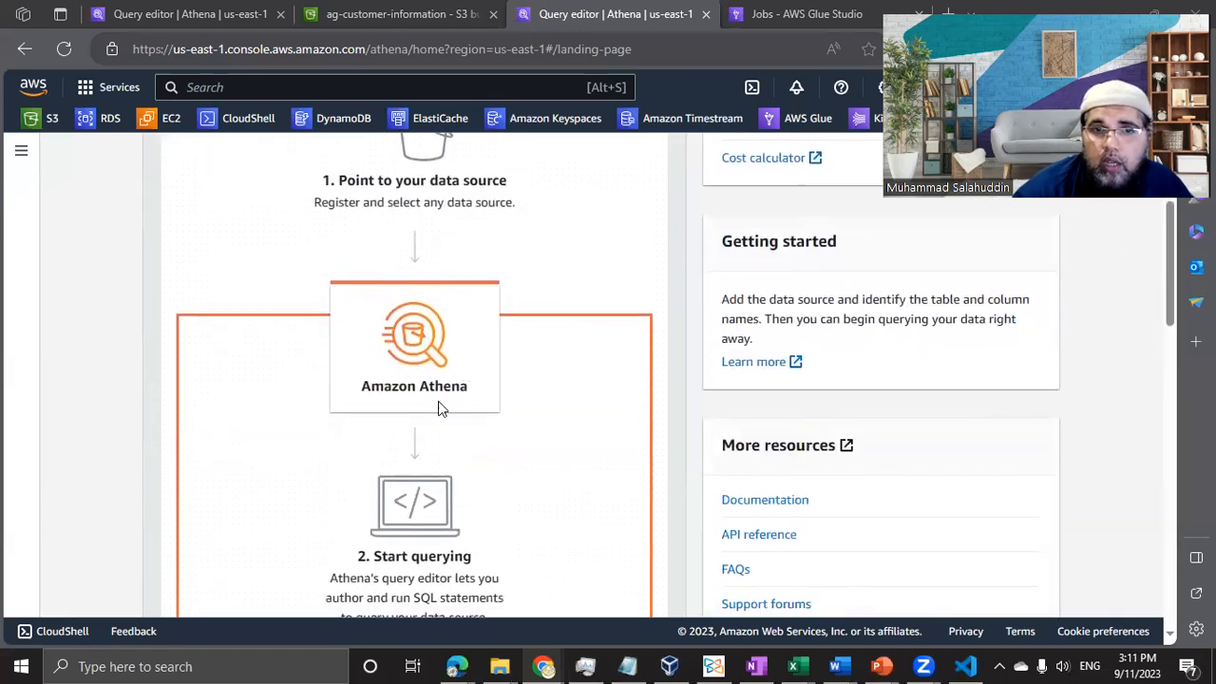
scroll(301, 351, "down", 2)
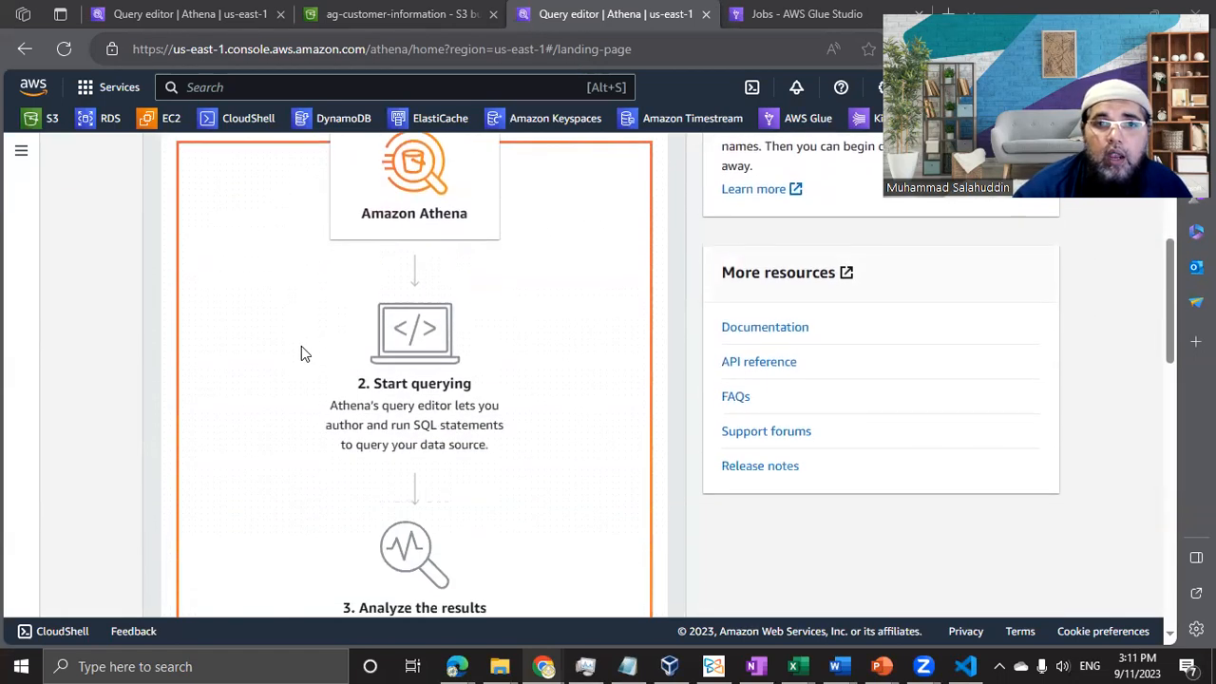
scroll(301, 352, "down", 1)
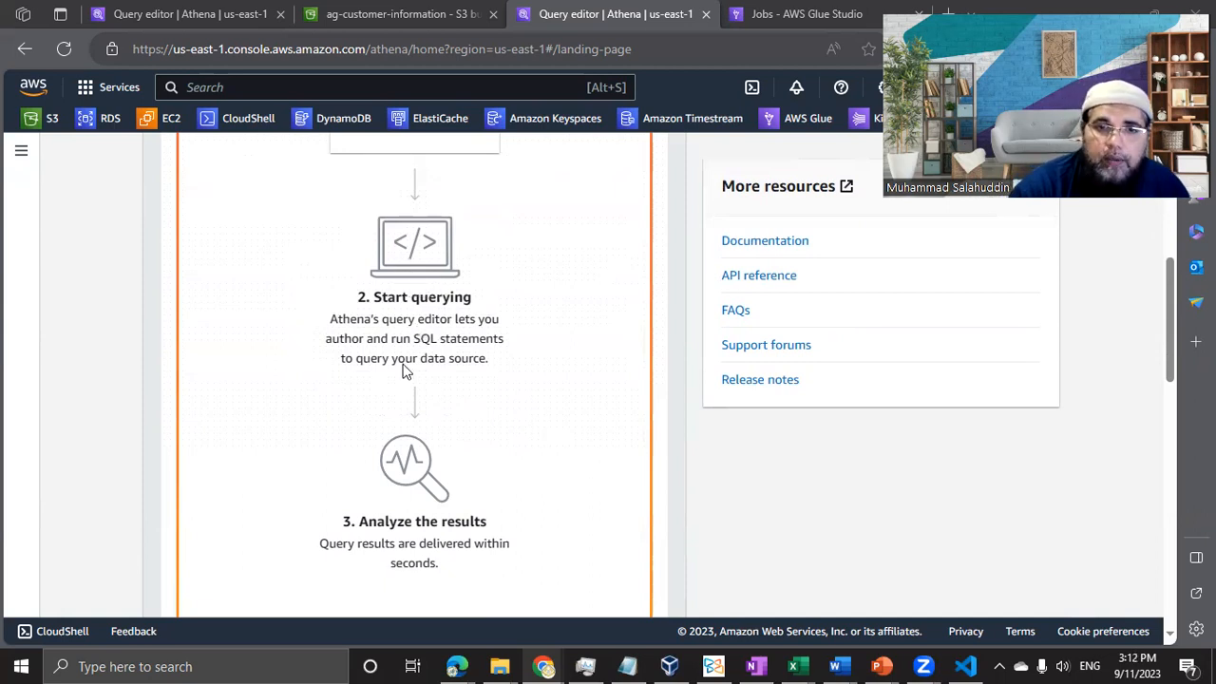
scroll(402, 409, "up", 4)
scroll(403, 370, "up", 4)
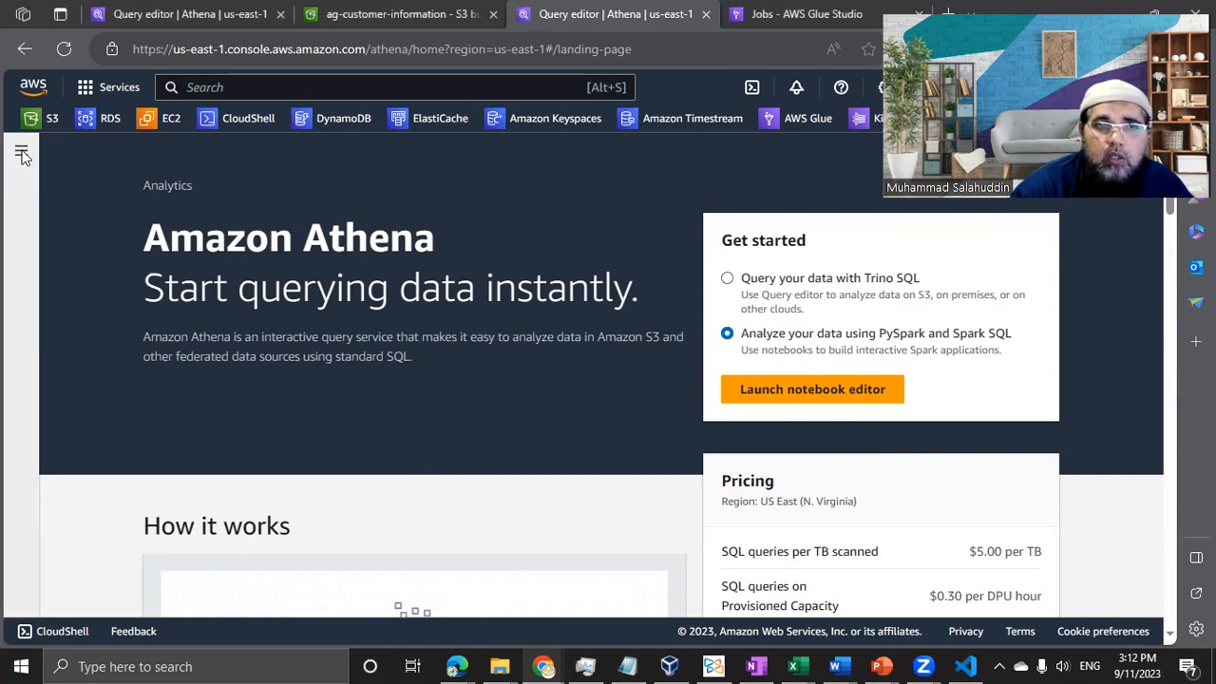
Open the Athena query editor from the landing page and bring up Query 1
left_click(9, 215)
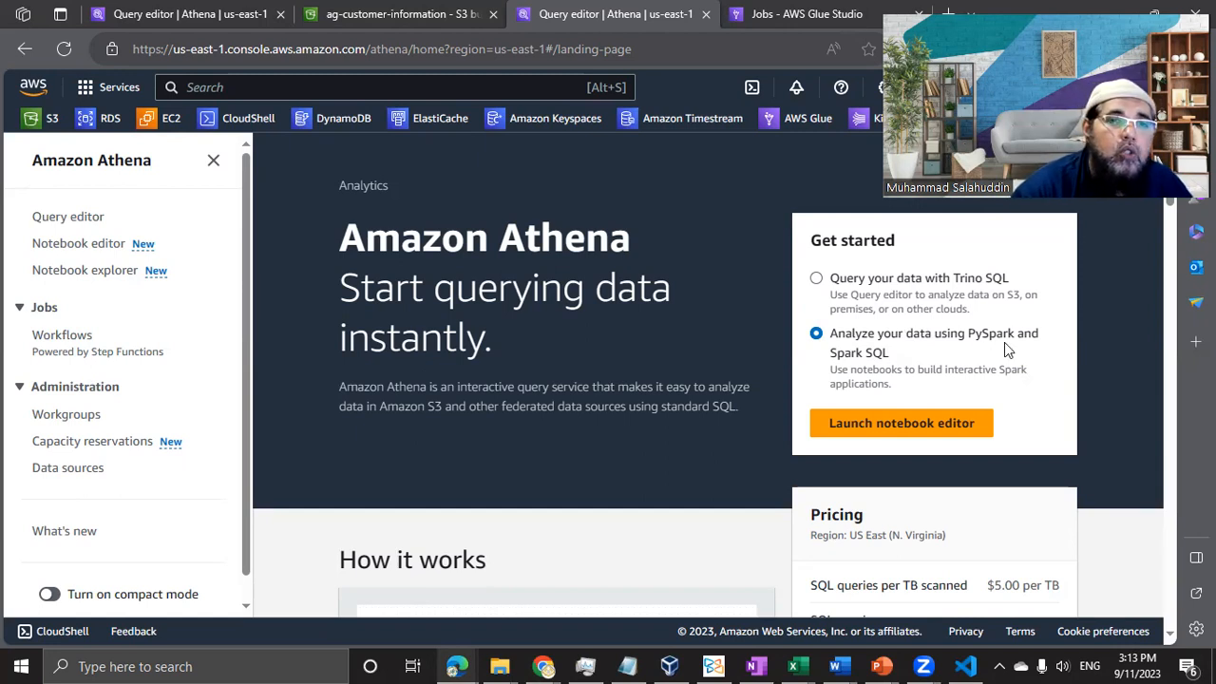
left_click(66, 221)
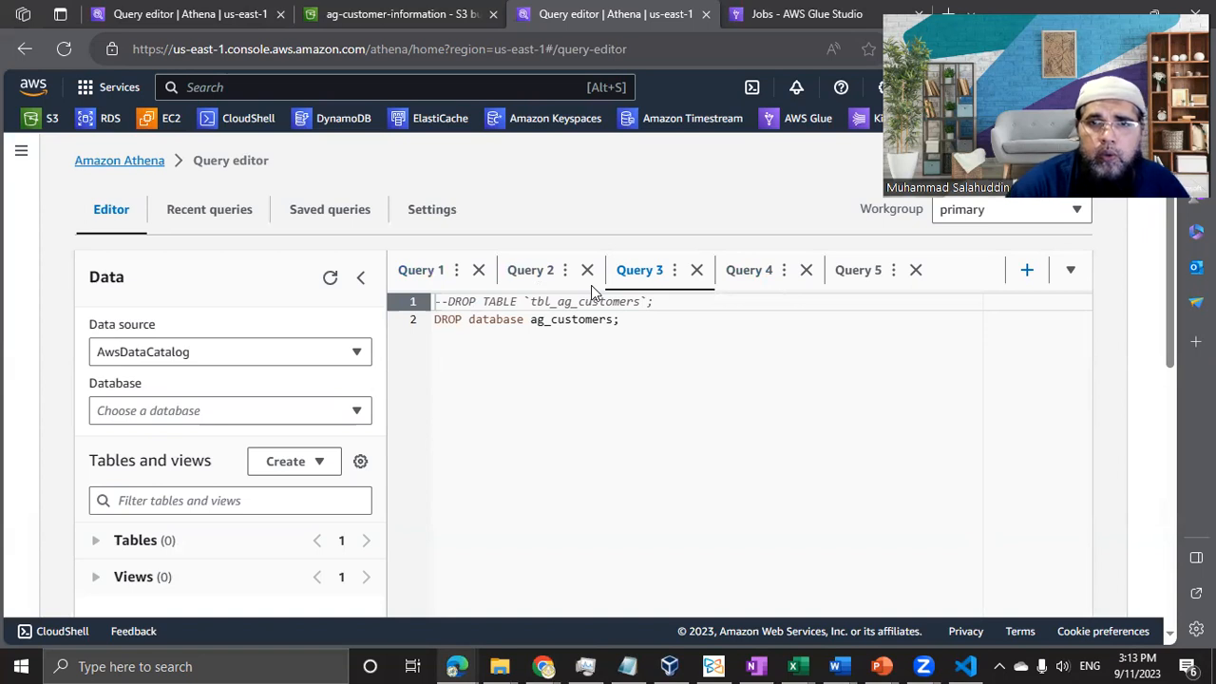
left_click(434, 272)
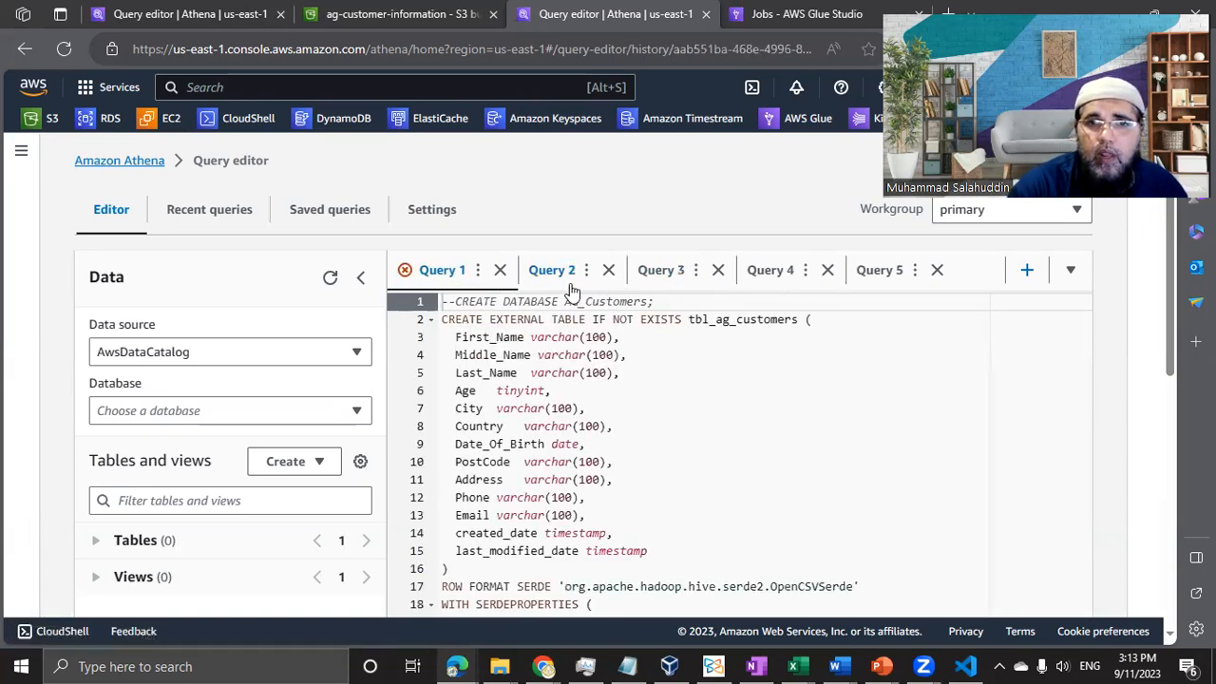
Delete the CREATE EXTERNAL TABLE statement from Query 1 and uncomment the line "CREATE DATABASE AG_Customers;"
left_click(480, 325)
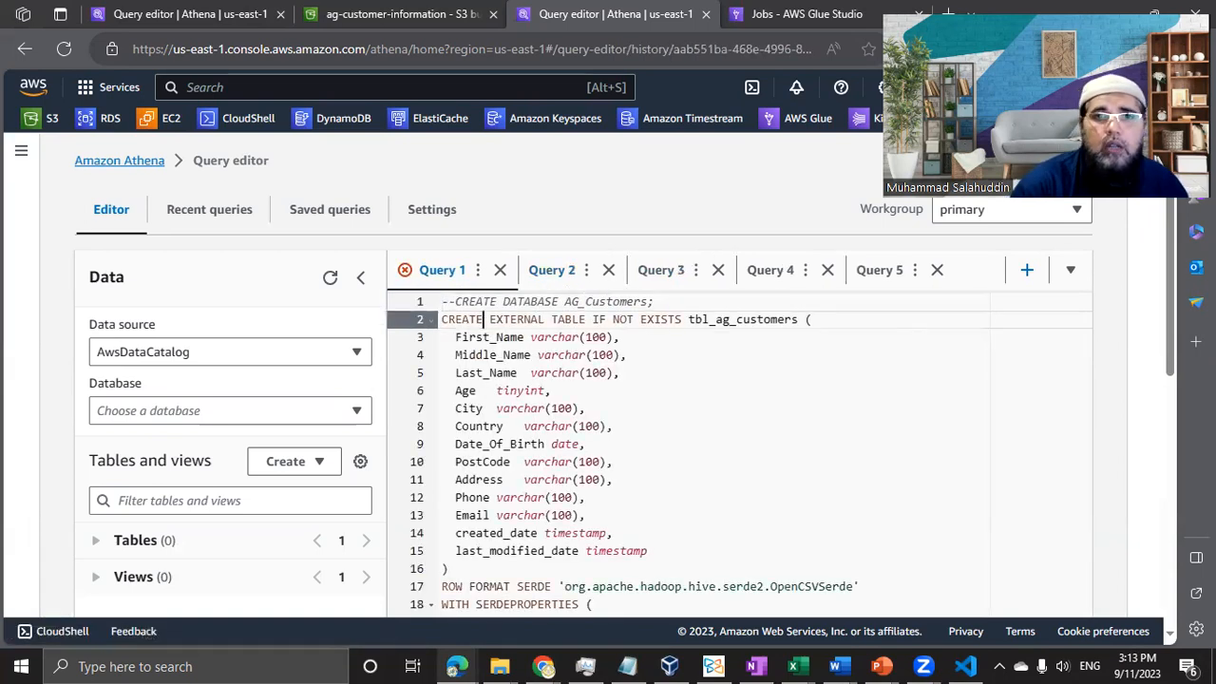
left_click_drag(442, 319, 655, 616)
key("Delete")
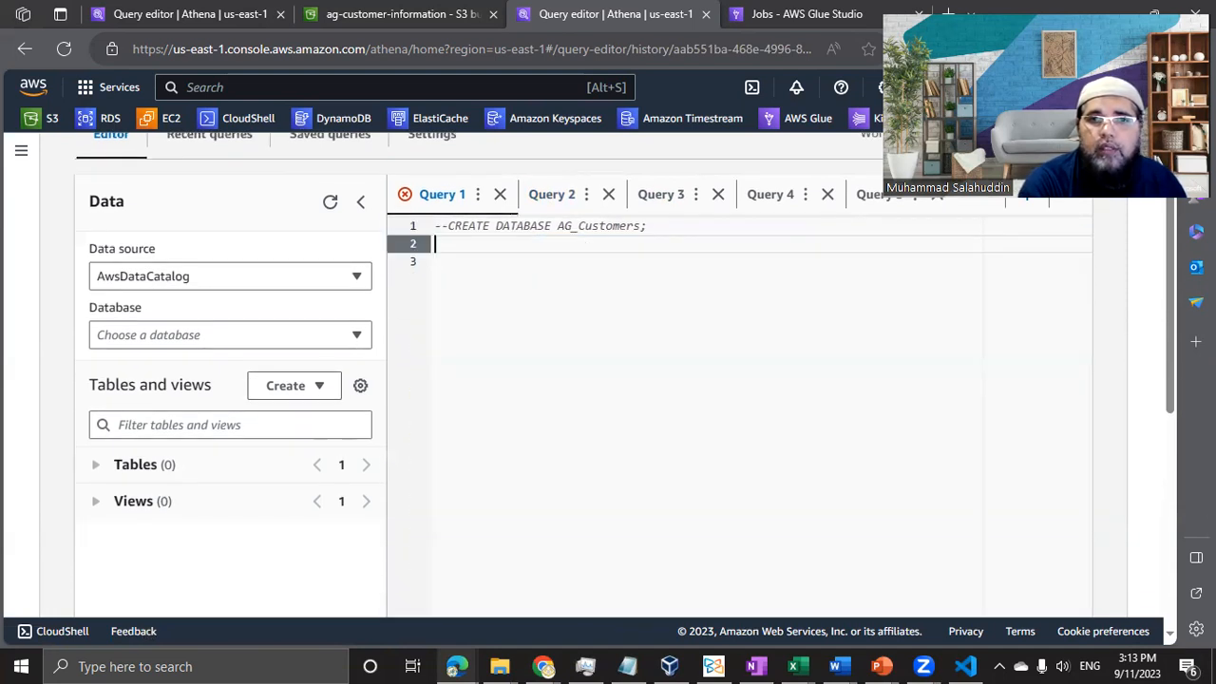
key("Delete")
key("Delete")
key("End")
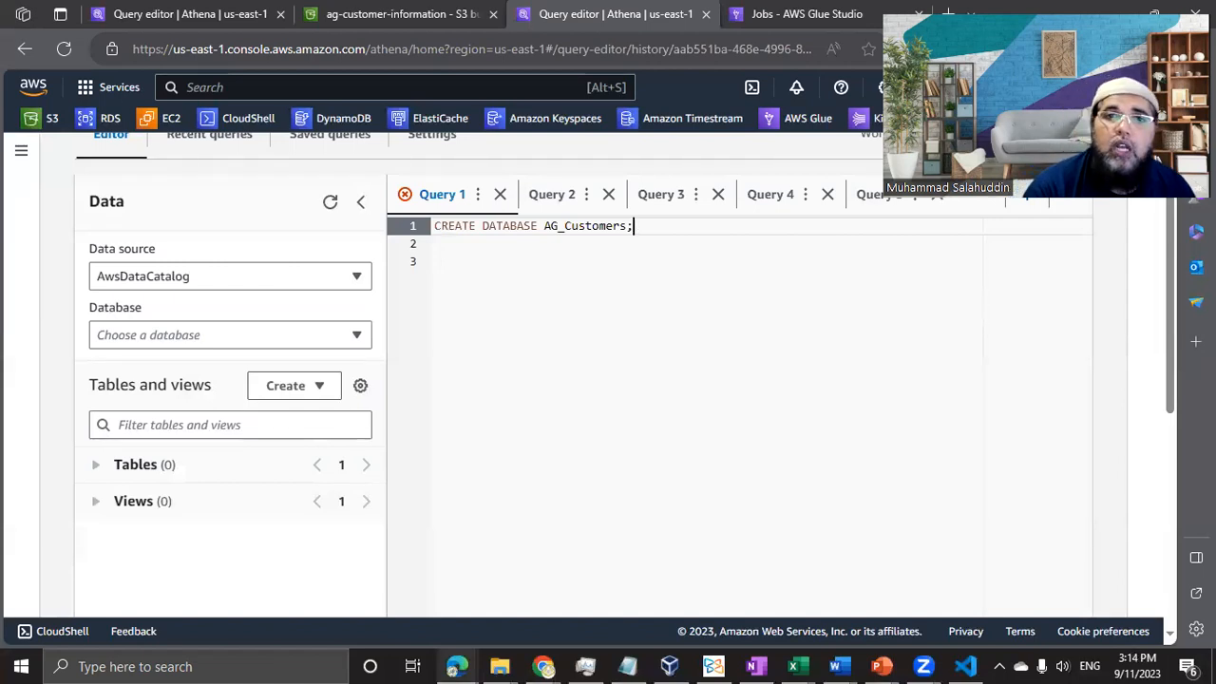
Run the CREATE DATABASE AG_Customers query and bring its result into view
scroll(713, 374, "down", 2)
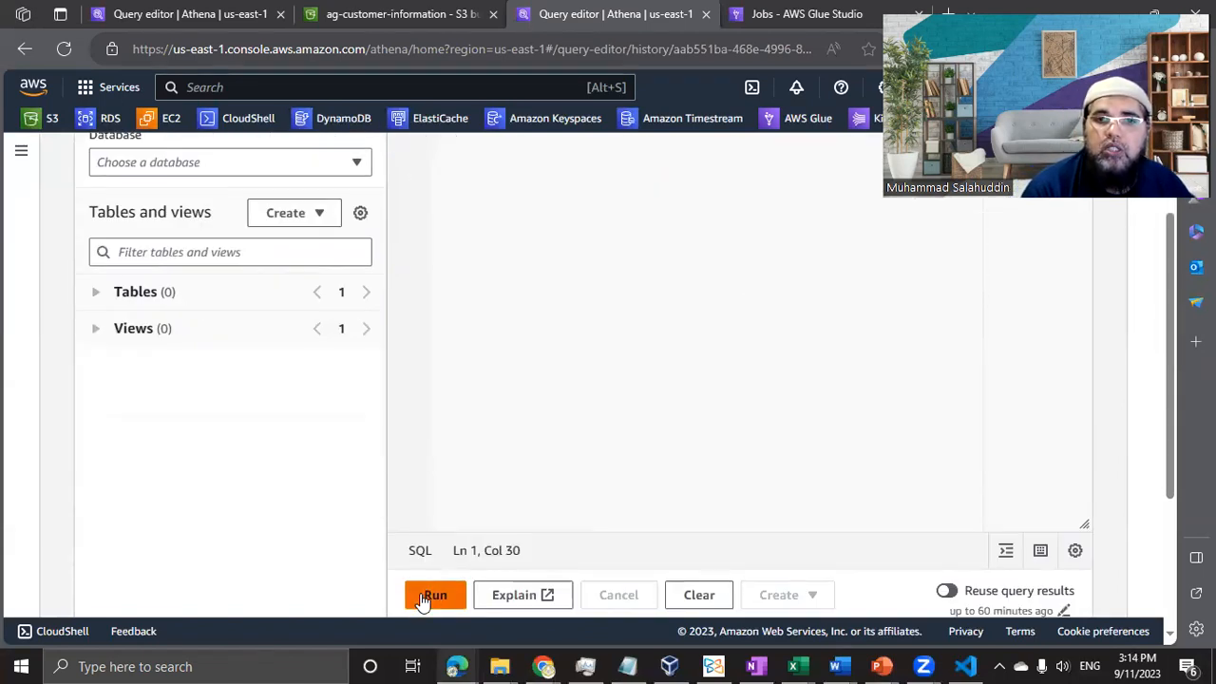
left_click(437, 595)
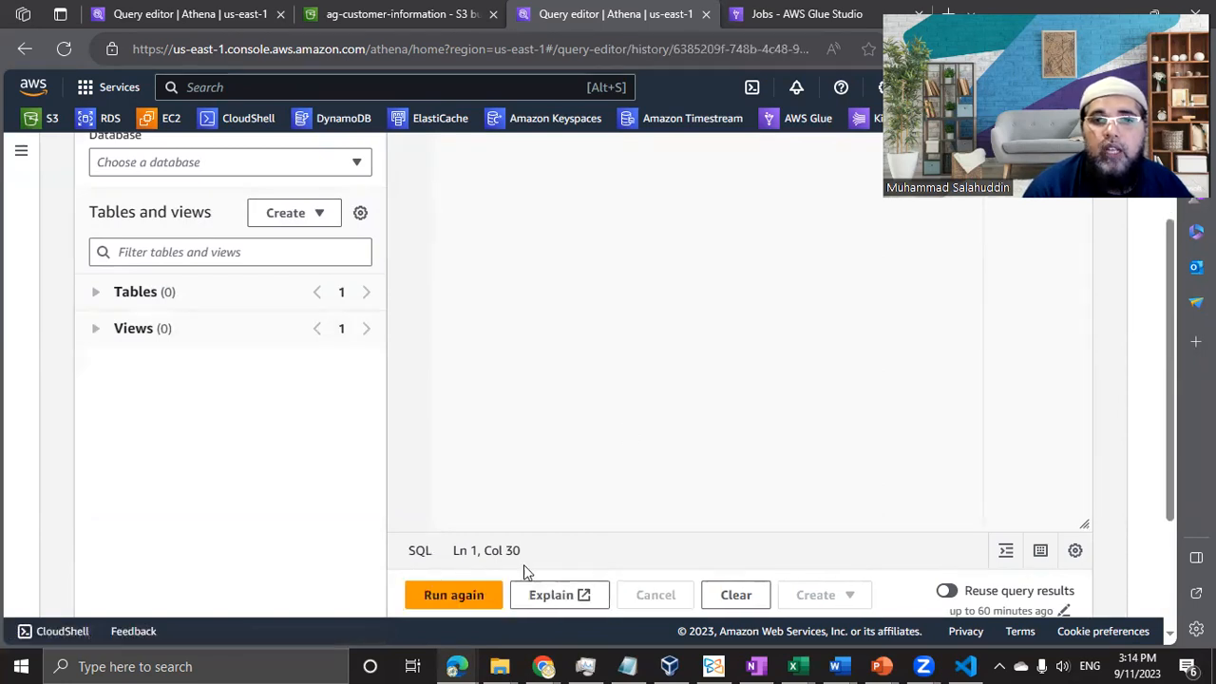
scroll(453, 603, "down", 2)
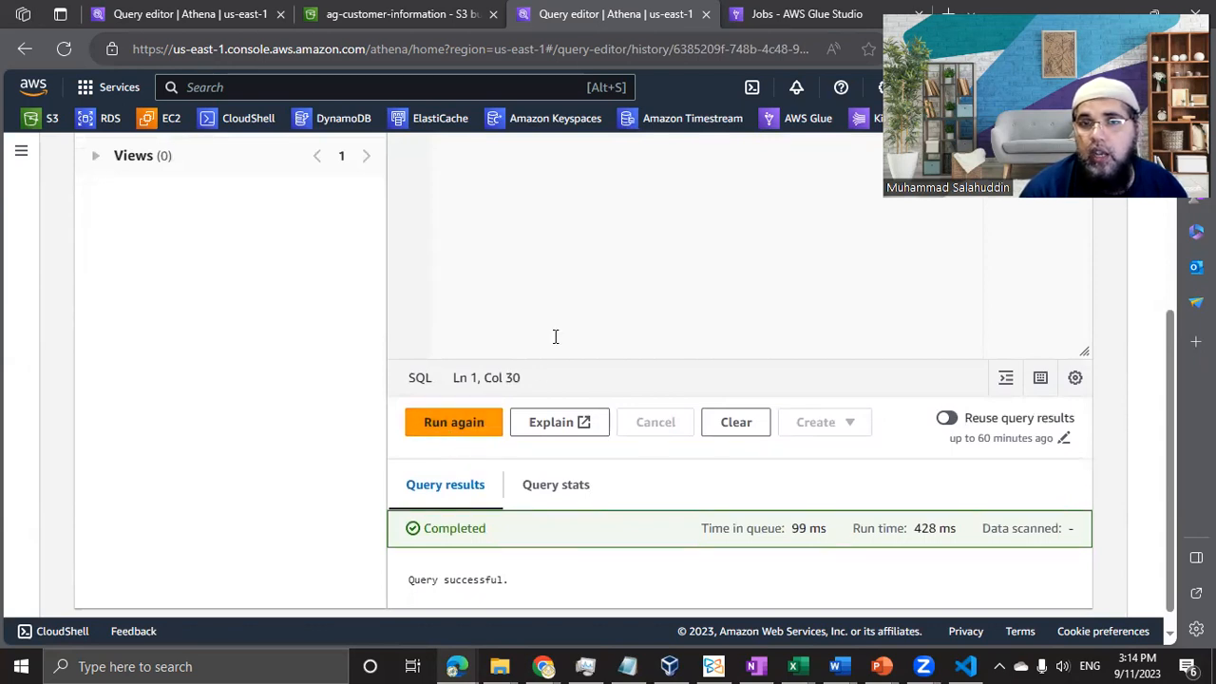
Check the query's completion status and look for ag_customers in the list of available databases
scroll(553, 336, "up", 5)
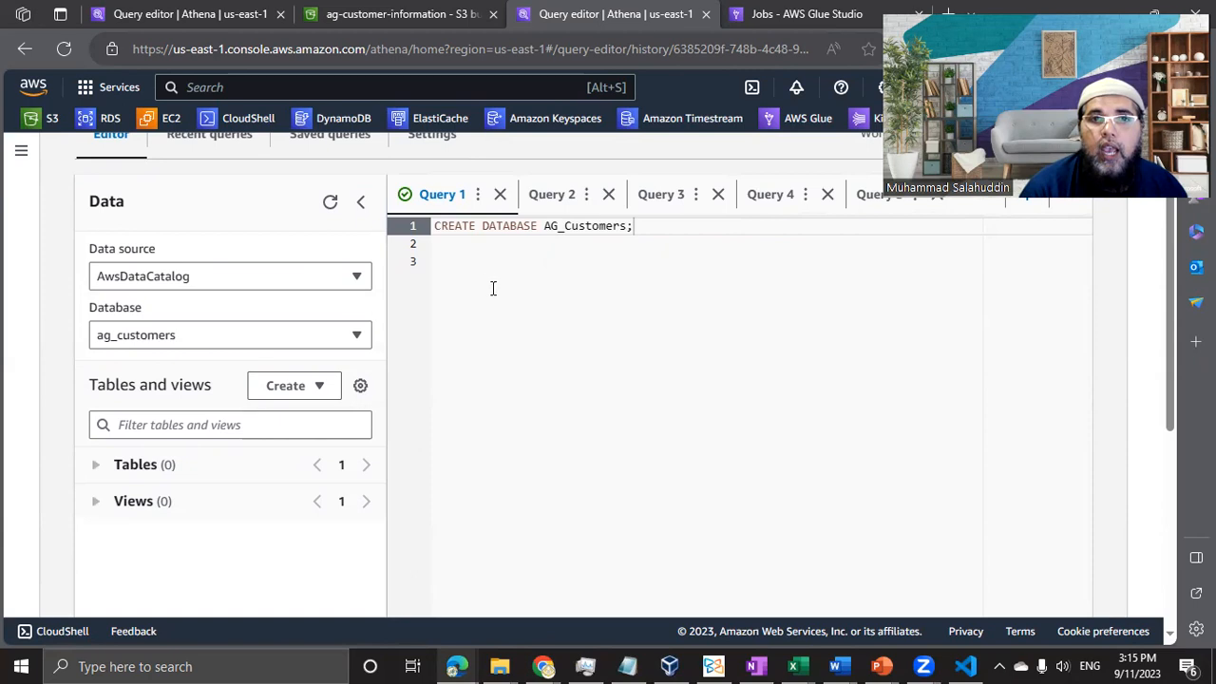
scroll(570, 413, "down", 5)
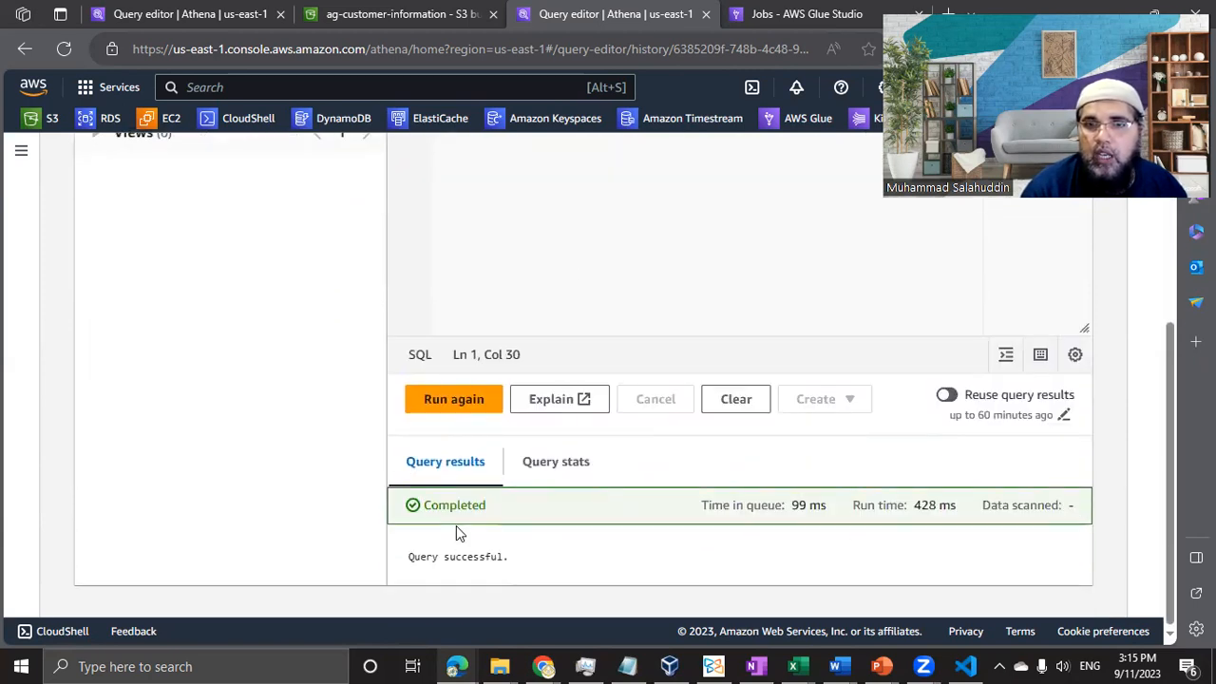
scroll(456, 532, "up", 5)
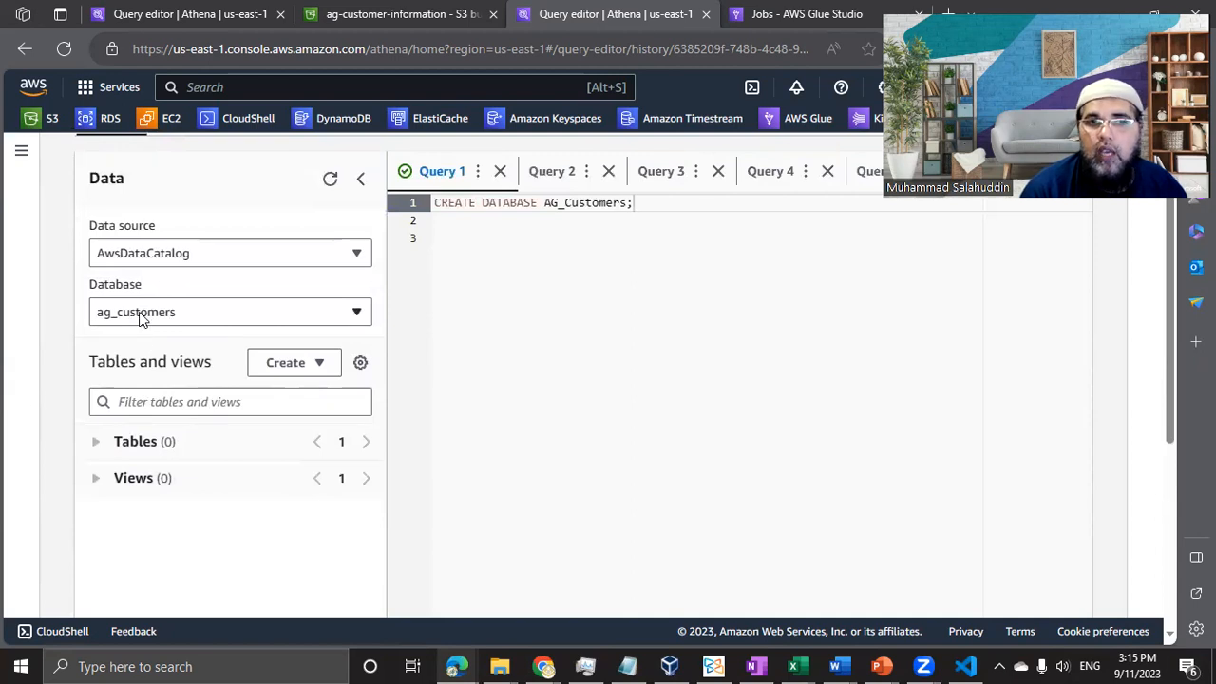
left_click(137, 312)
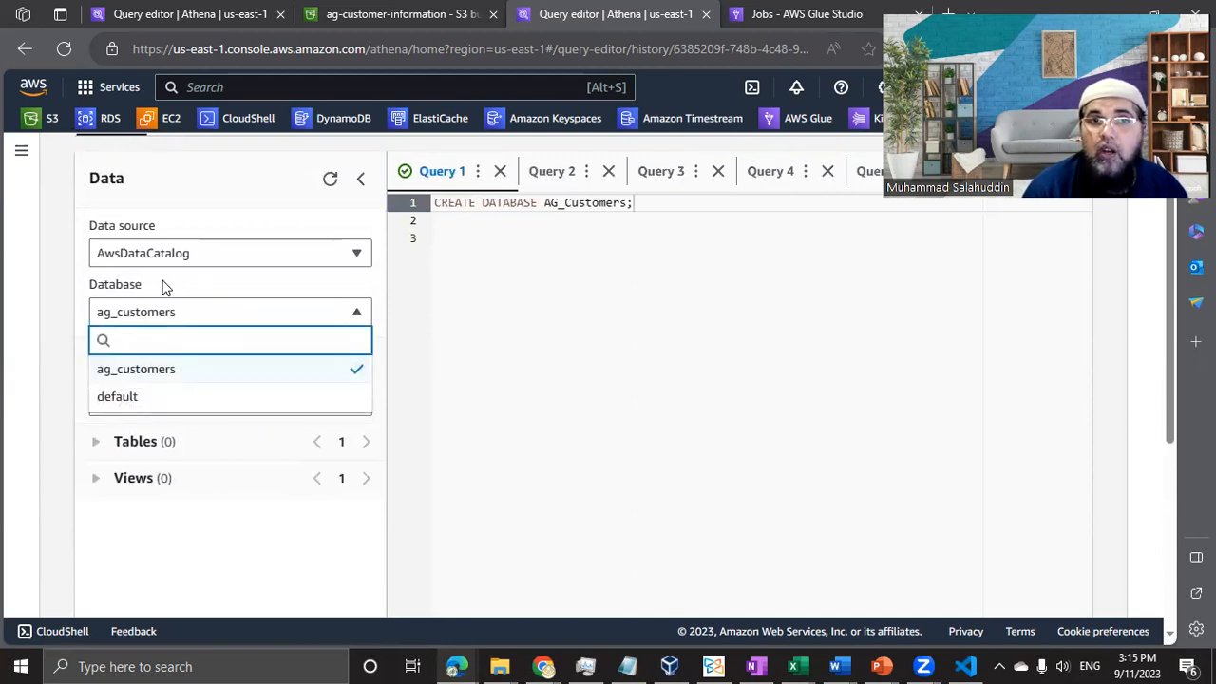
left_click(1145, 225)
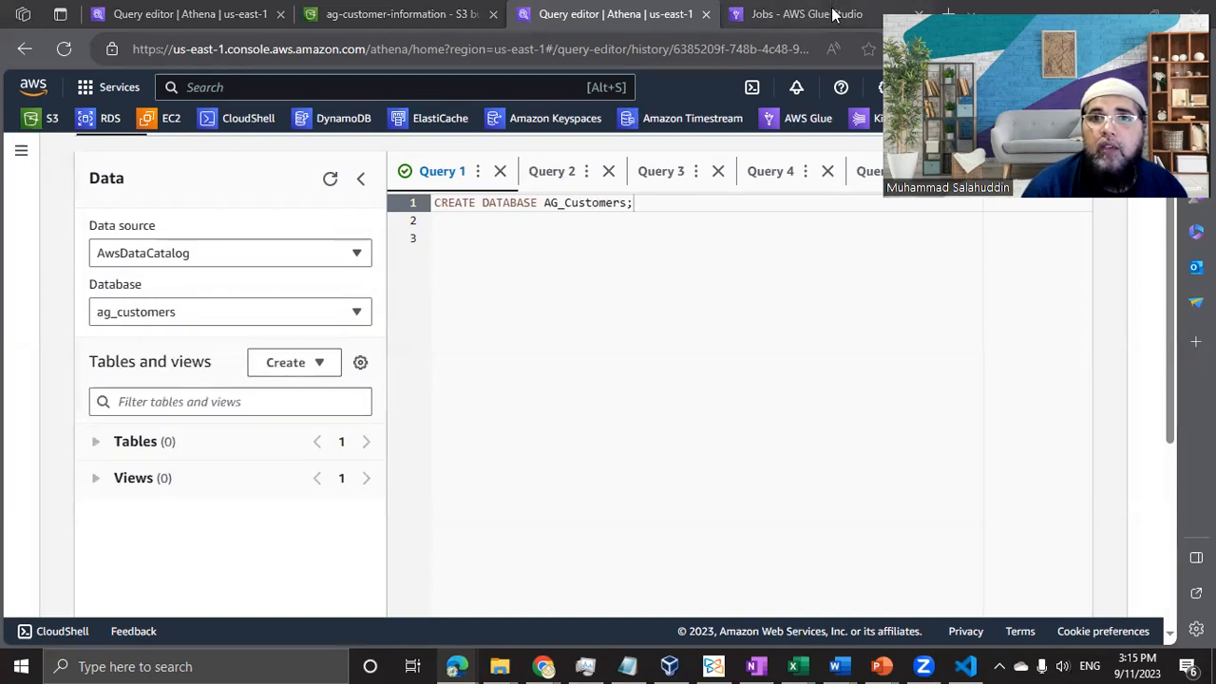
Switch to the AWS Glue Studio page, search the console for Glue and open the AWS Glue service
left_click(834, 12)
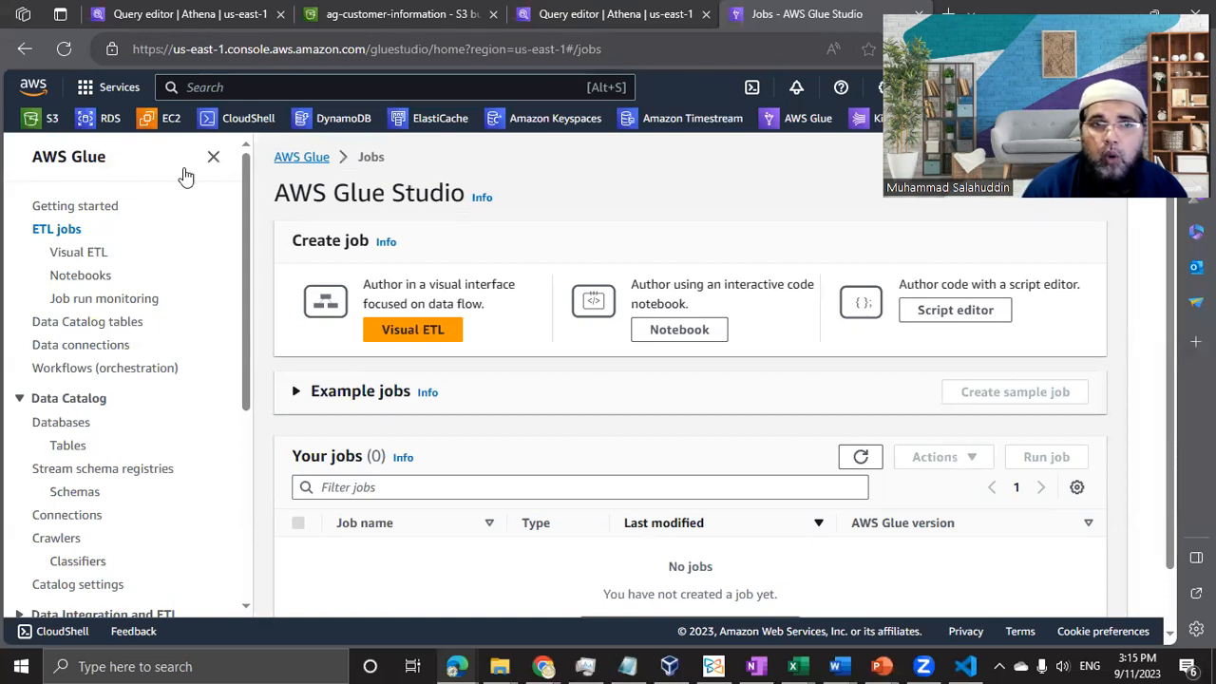
left_click(390, 87)
type("Glue")
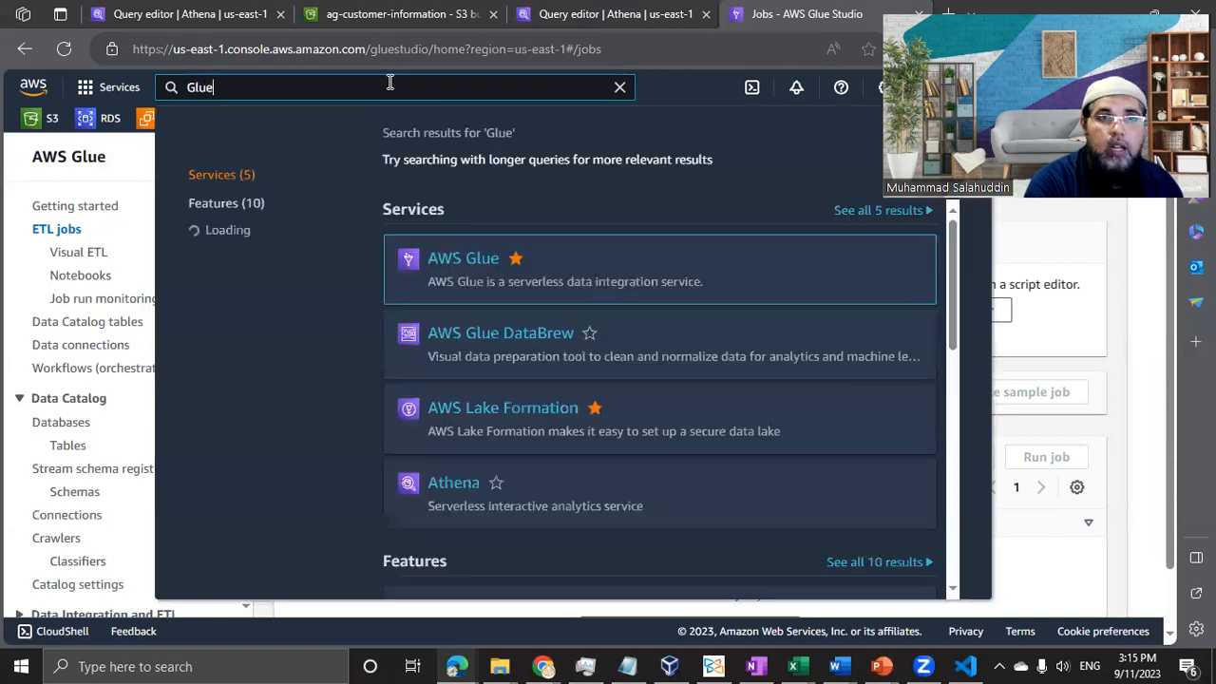
mouse_move(473, 269)
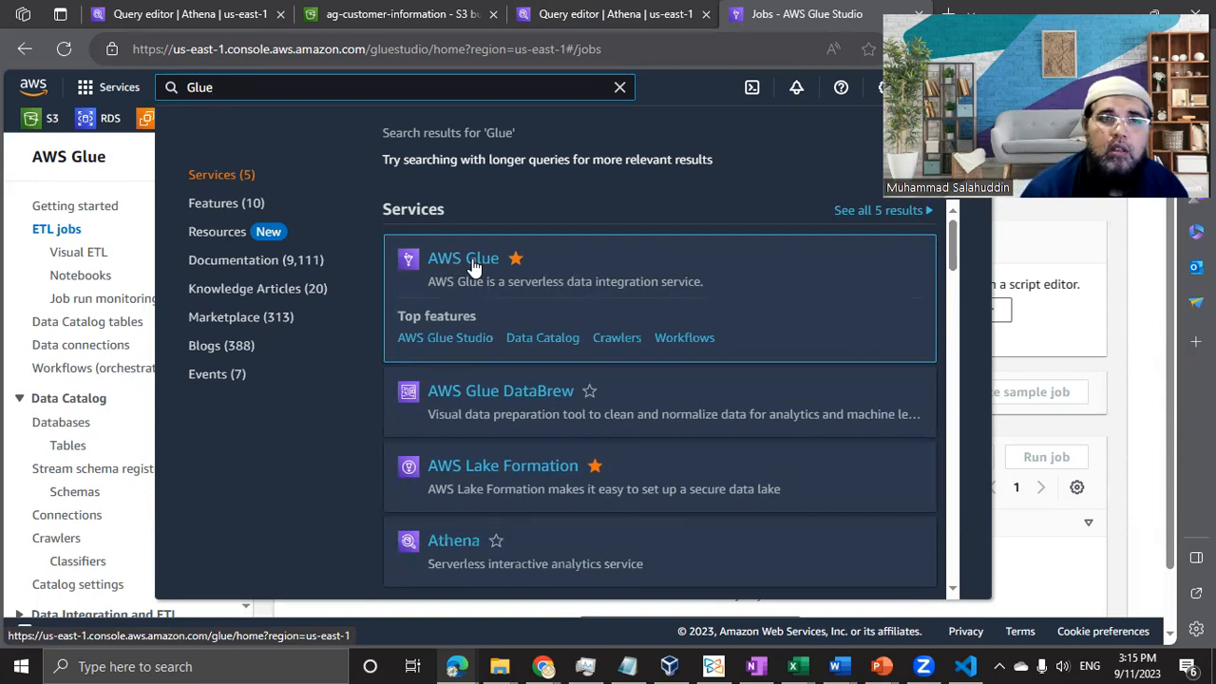
left_click(473, 266)
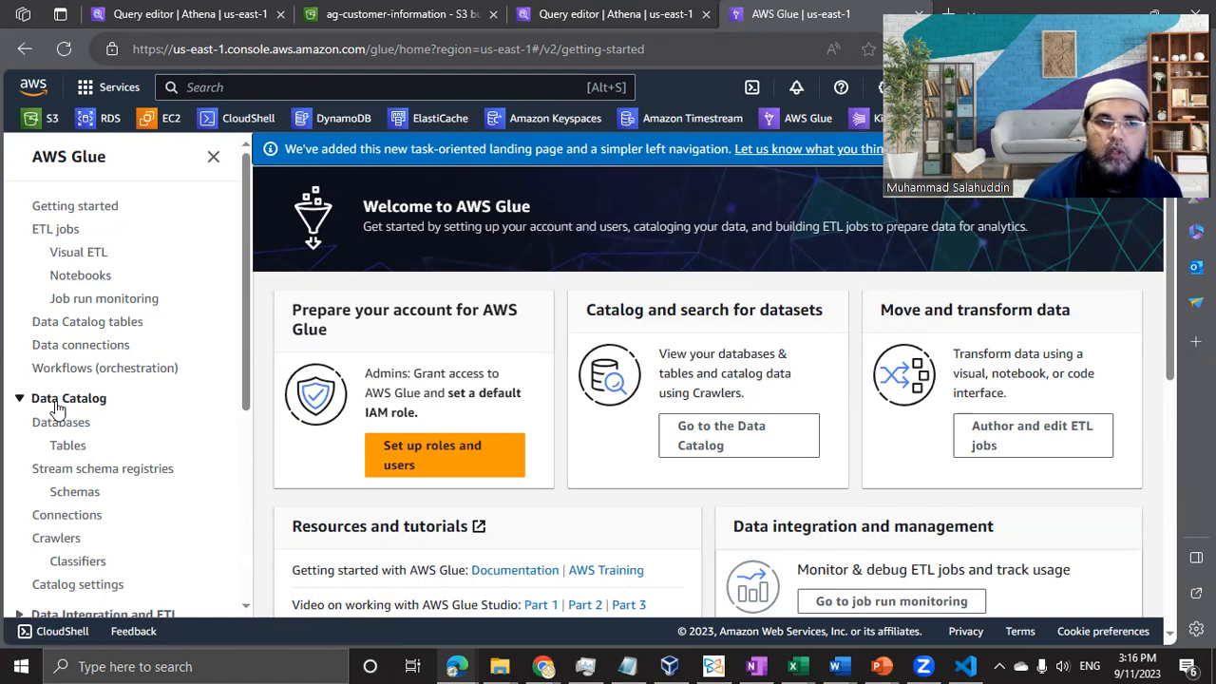
Review the databases and tables in the Glue Data Catalog and return to Query 1 in the Athena query editor
left_click(87, 422)
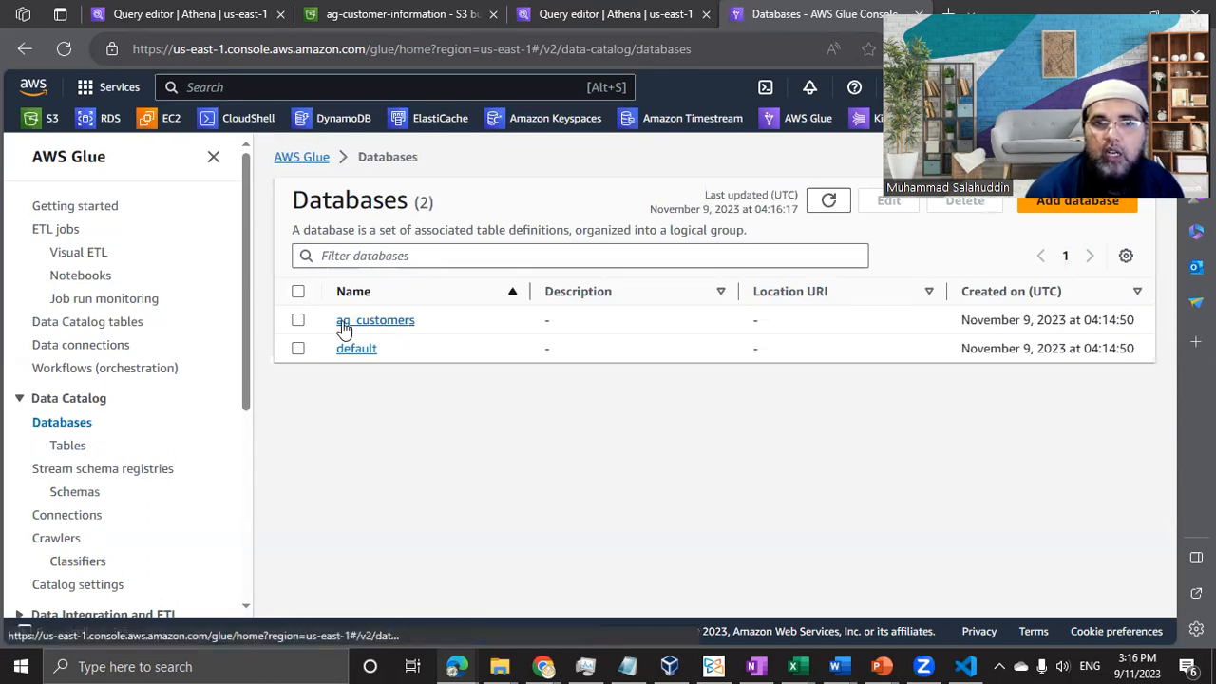
left_click(81, 451)
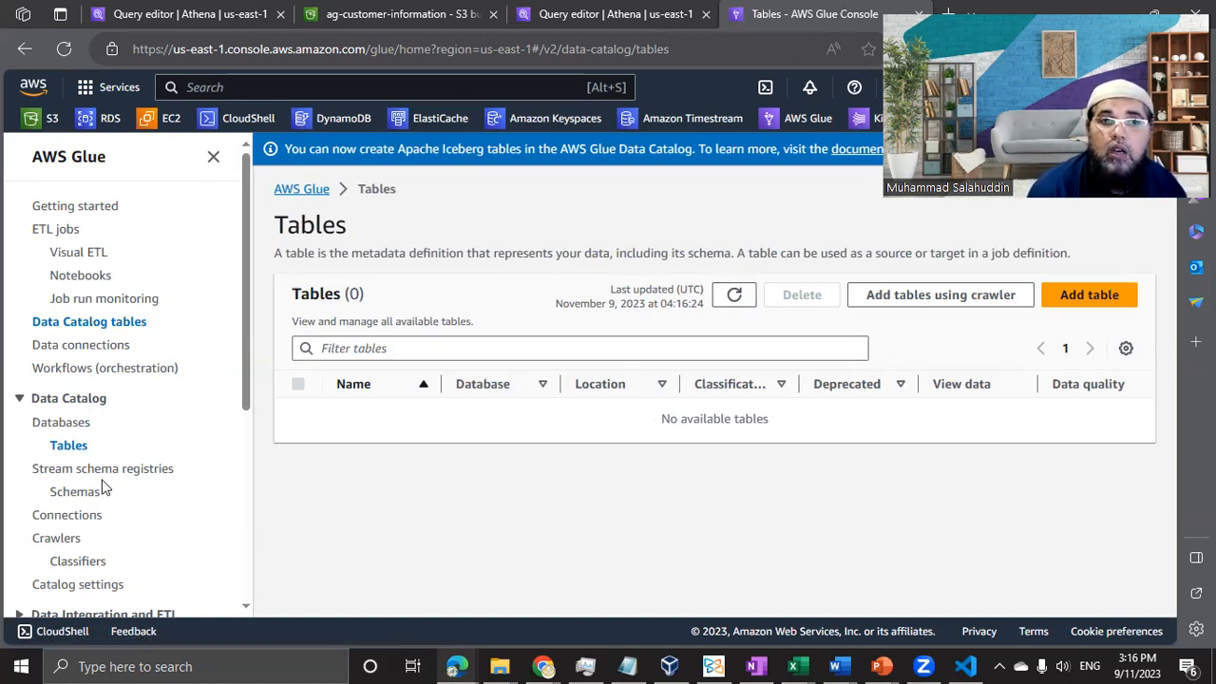
left_click(252, 17)
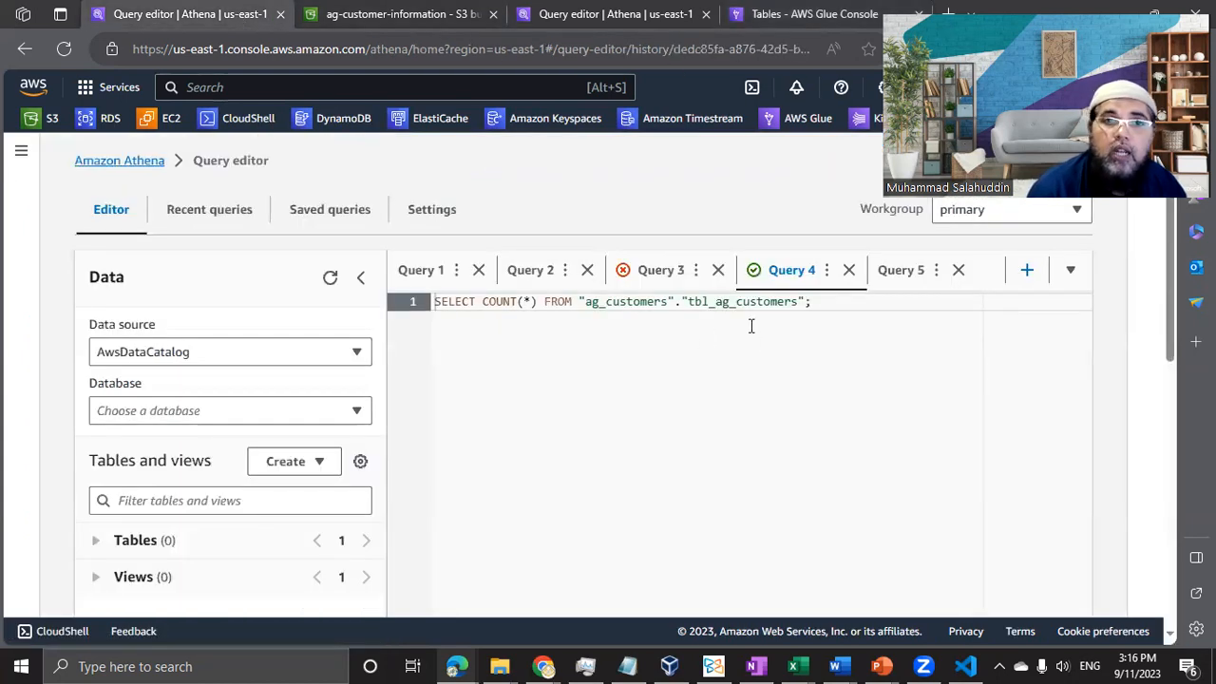
left_click(617, 23)
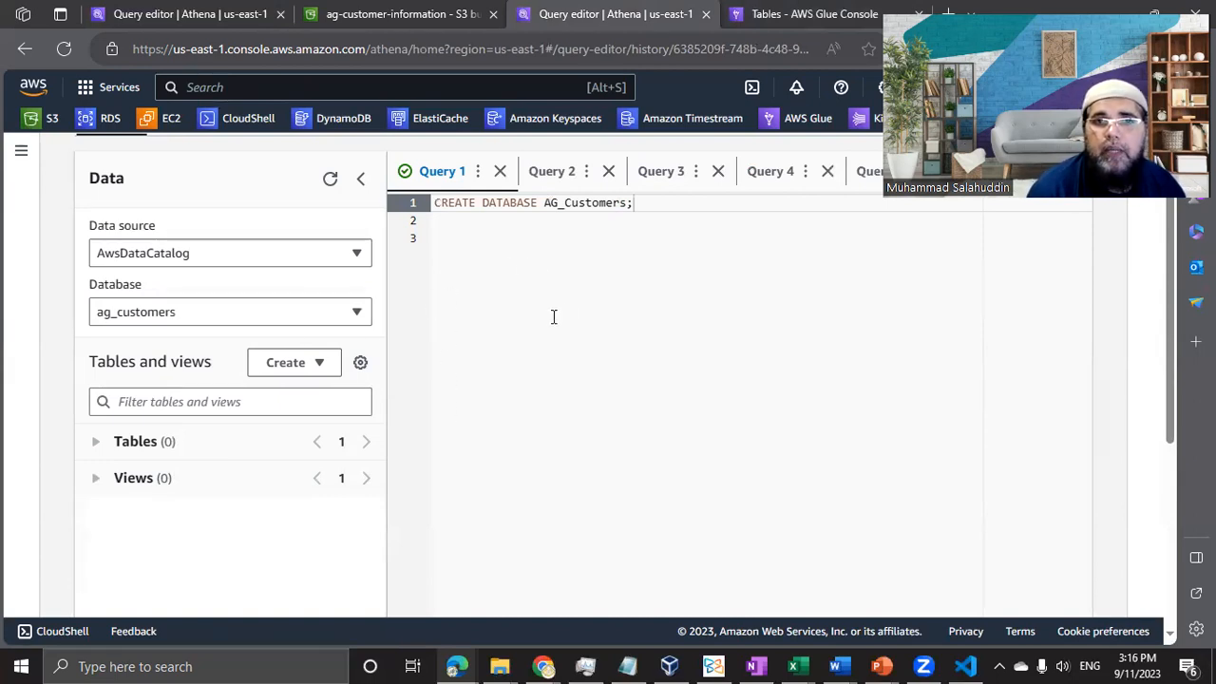
Open Query 2 in the Athena editor and switch to VS Code to view the start of customer_records-01-01-2011 (1).csv
left_click(567, 188)
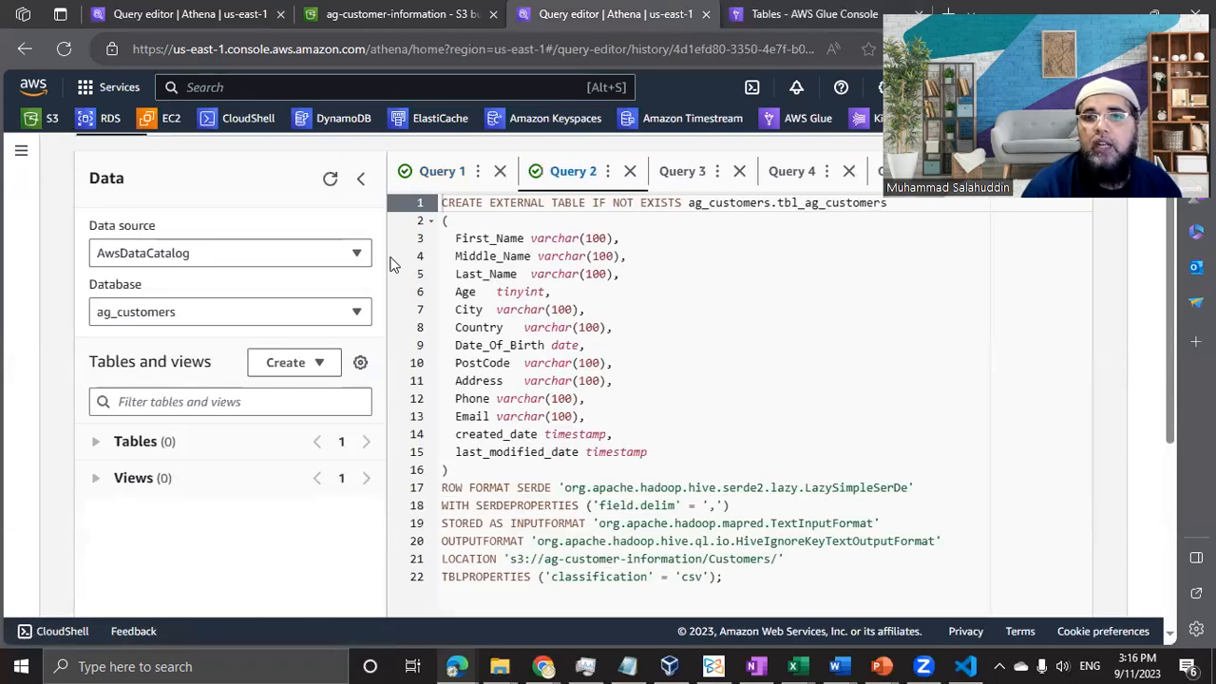
left_click(965, 666)
left_click(179, 68)
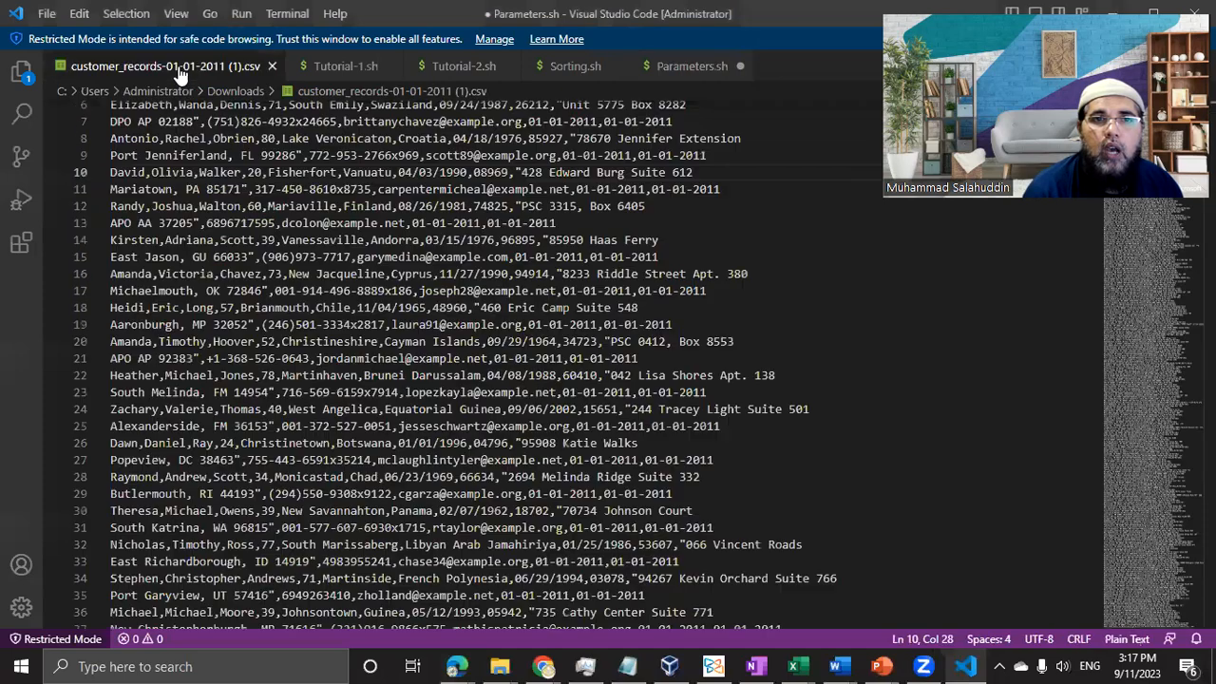
scroll(376, 323, "up", 2)
left_click(769, 218)
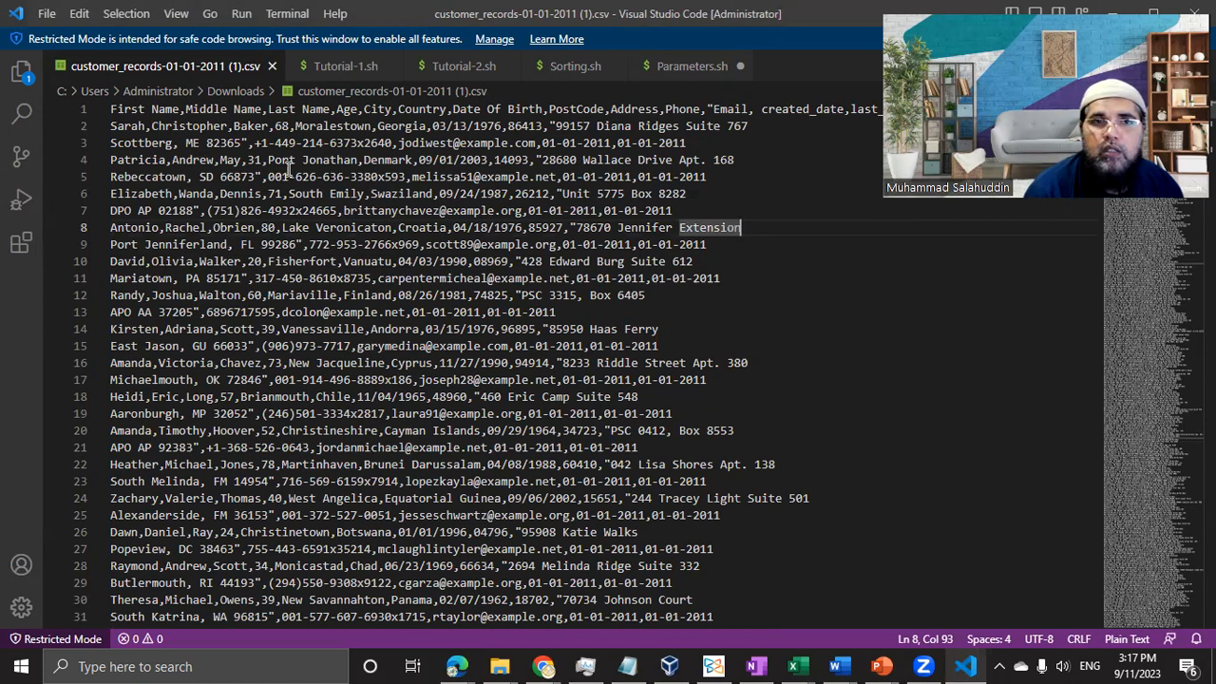
Break the CSV header row after "PostCode," so the remaining column names from Address onward start on a new line
left_click(364, 142)
left_click(466, 108)
left_click(542, 108)
key("Right")
key("Right")
key("Right")
key("Right")
key("Right")
key("Right")
key("Right")
key("Right")
key("Right")
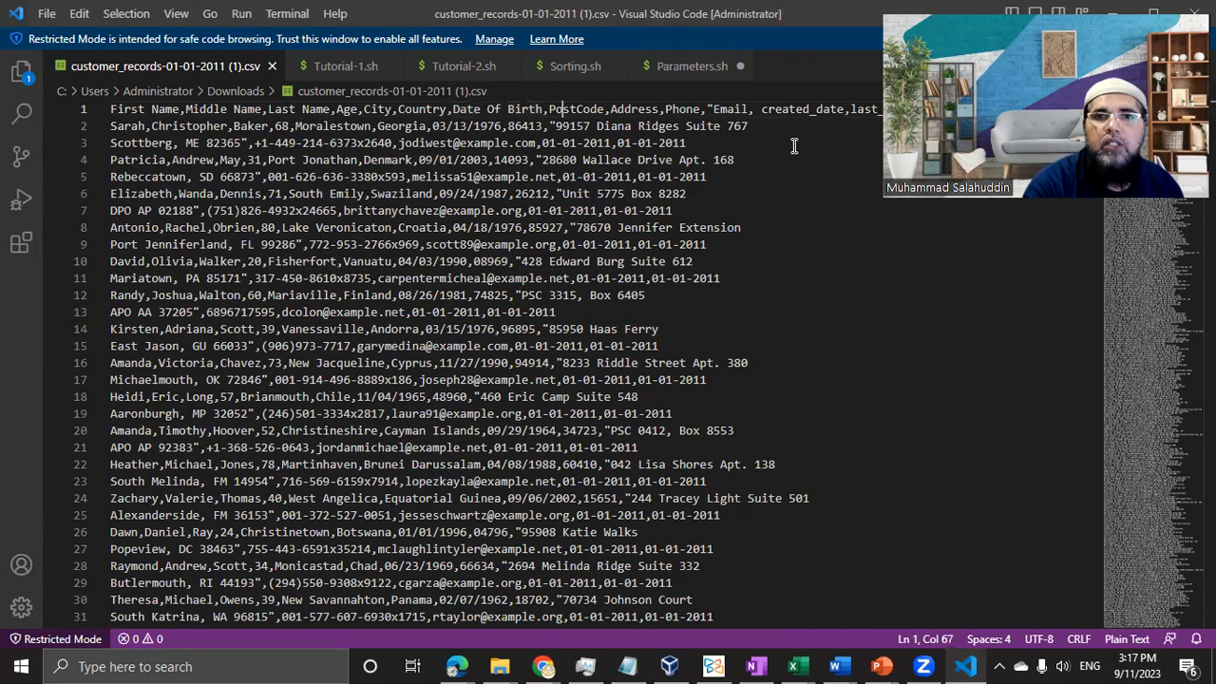
key("Right")
key("Return")
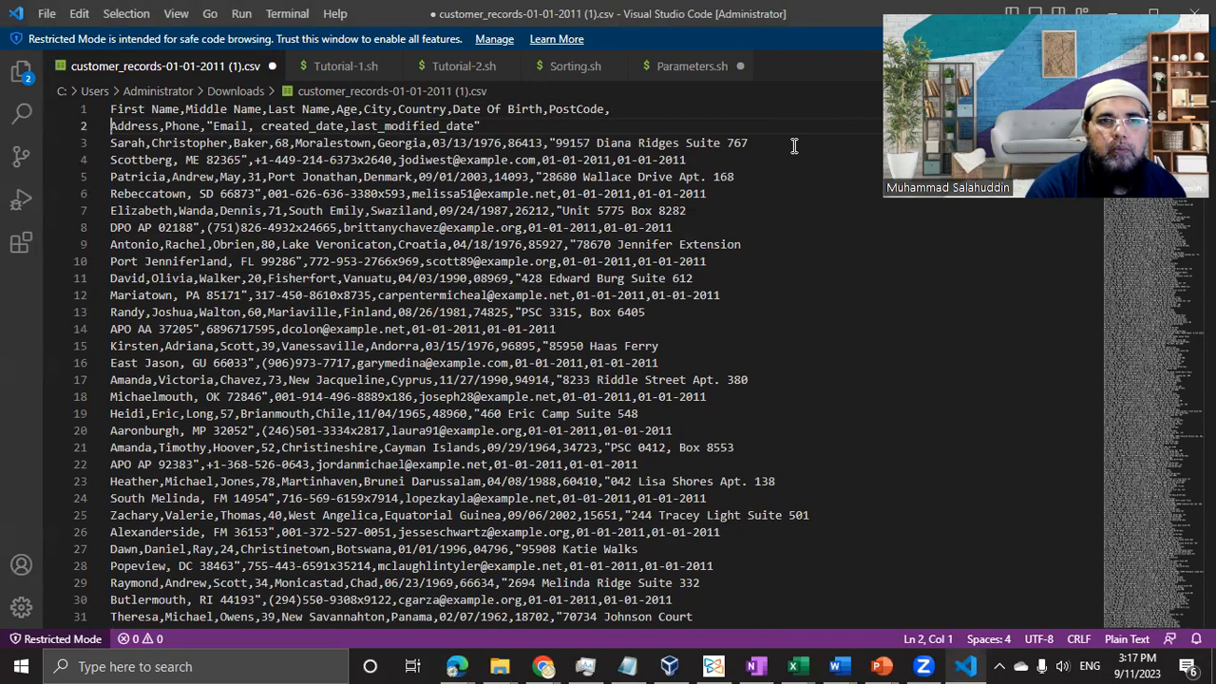
Highlight the column names across both header lines, from First Name to last_modified_date, to examine the file's fields
key("Up")
key("shift+End")
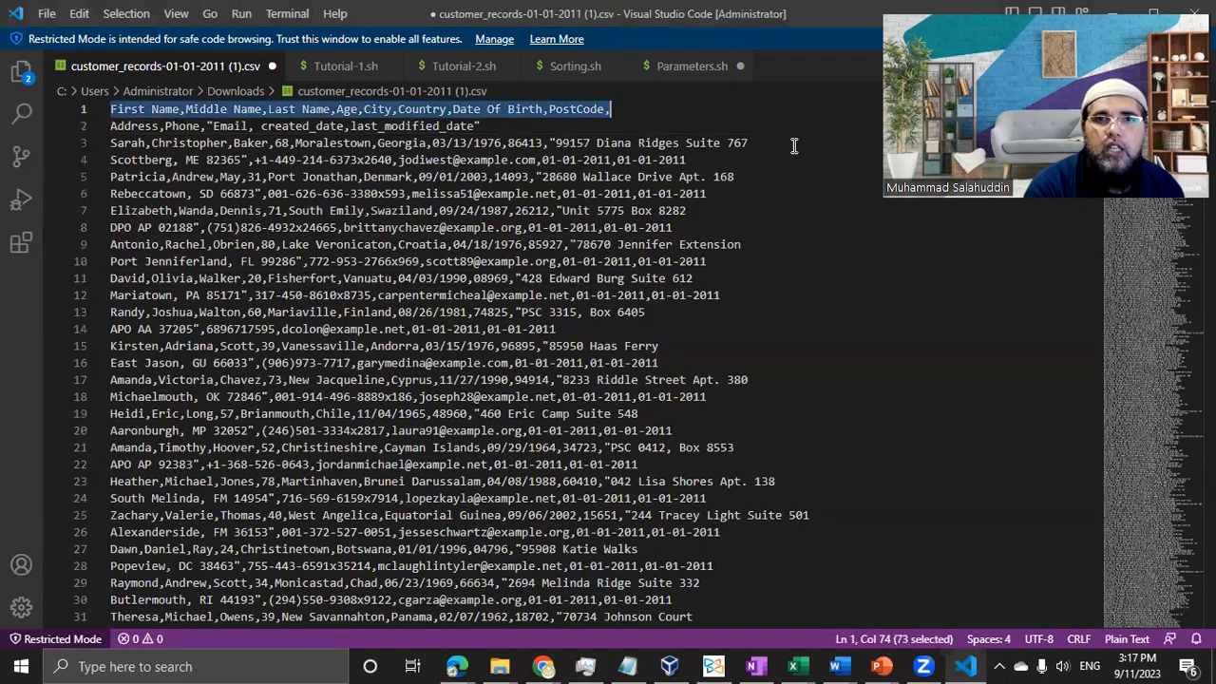
key("shift+Down")
key("shift+Left")
key("shift+Left")
key("shift+Right")
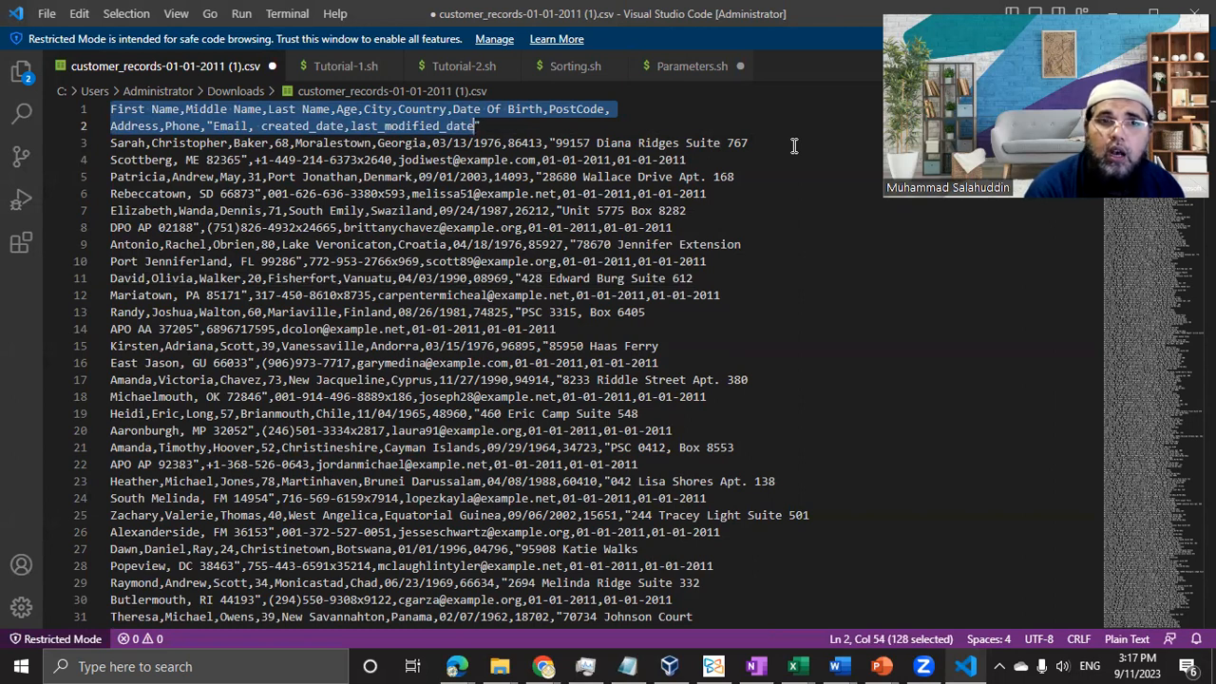
key("Left")
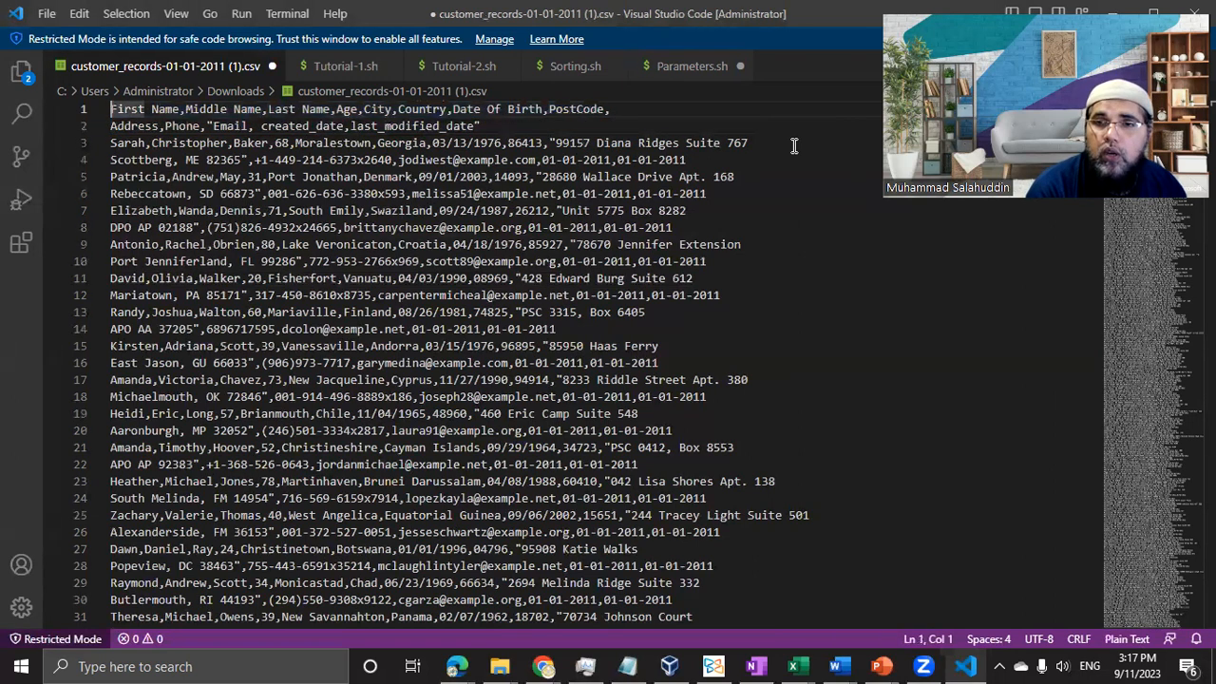
Look over the first customer records below the header and switch back to Query 2 in Athena
key("End")
key("Down")
key("Down")
key("Down")
key("Down")
key("Down")
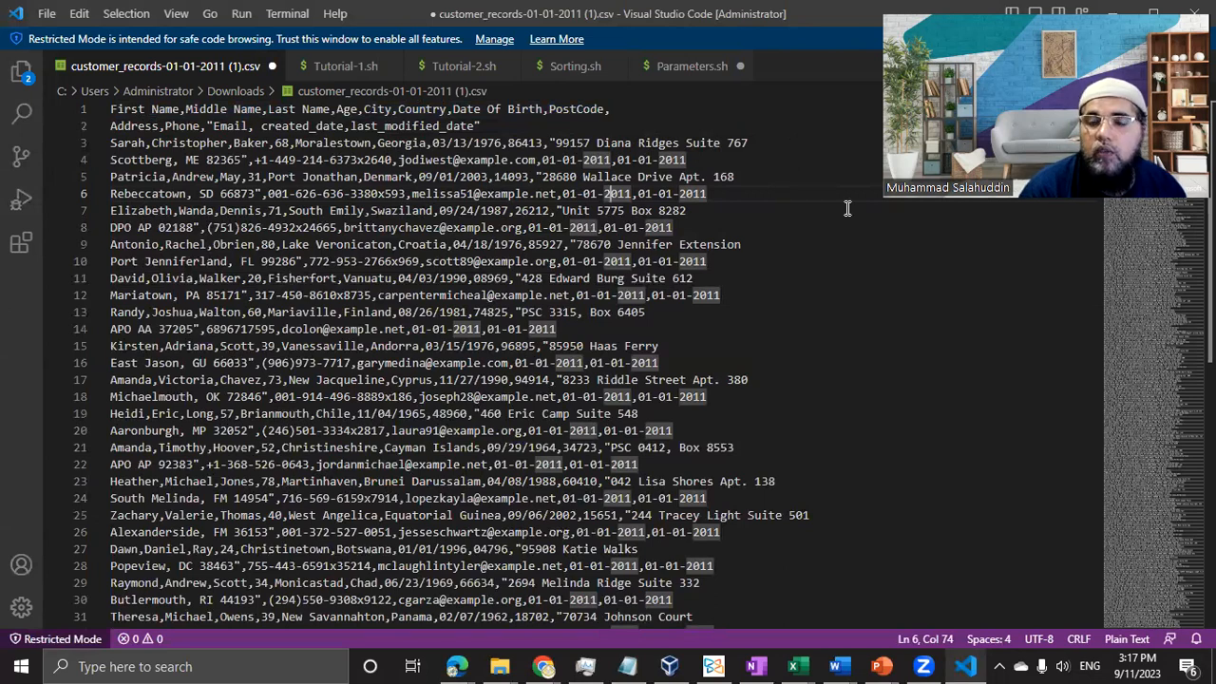
left_click(968, 667)
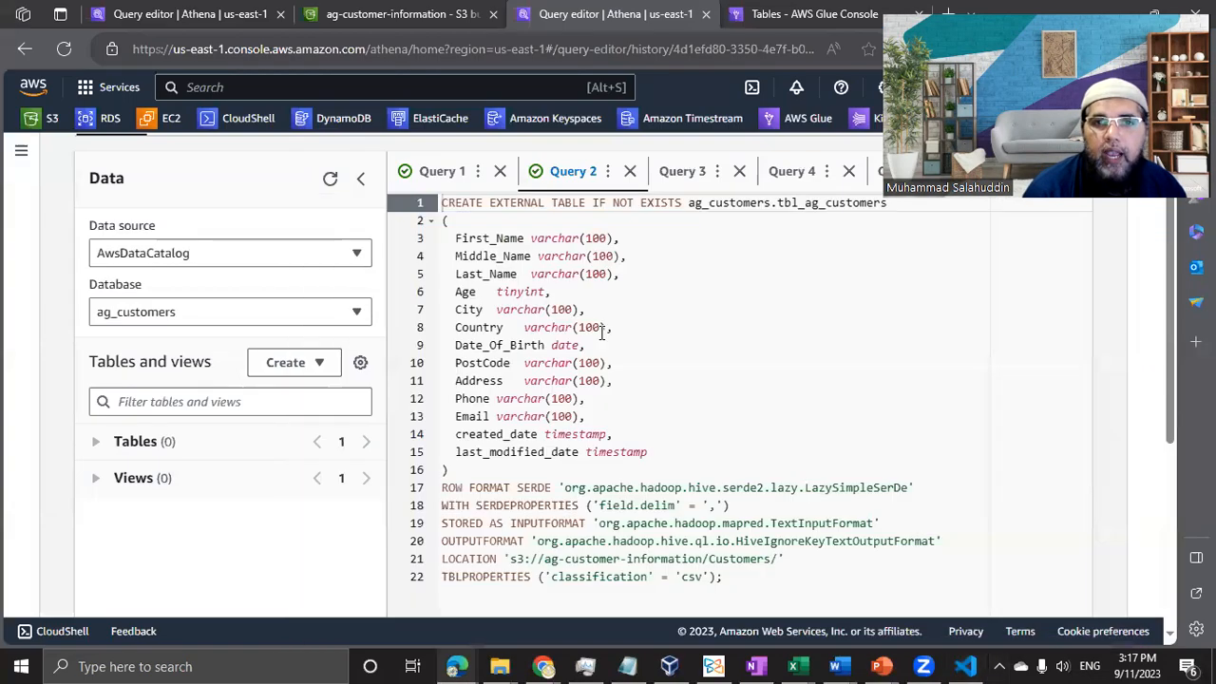
Examine the database name ag_customers and table name tbl_ag_customers in the CREATE EXTERNAL TABLE statement
left_click(601, 329)
left_click(518, 238)
scroll(503, 259, "up", 2)
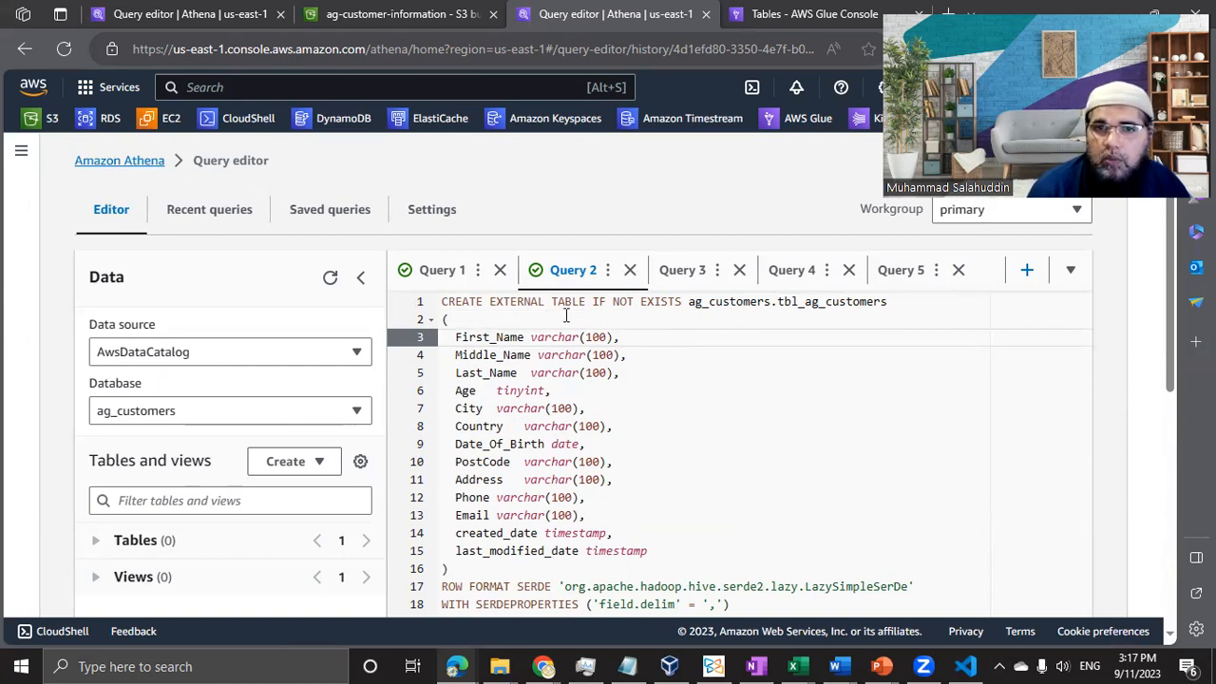
left_click_drag(689, 301, 771, 304)
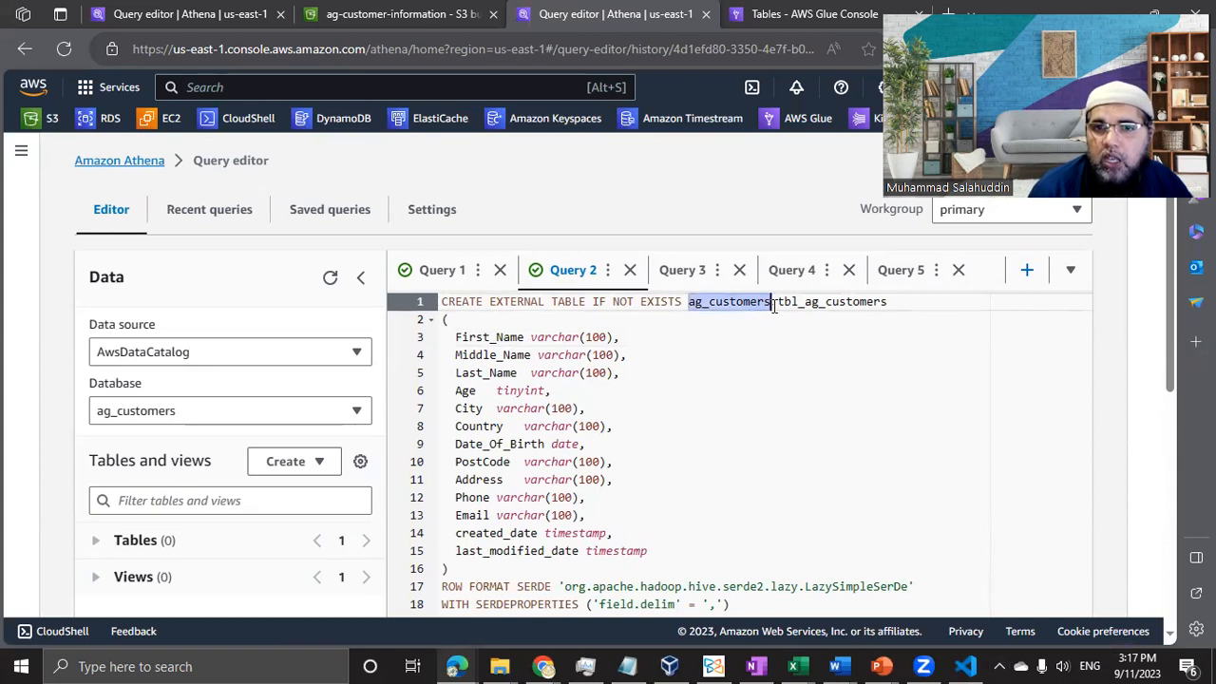
left_click(804, 301)
double_click(718, 304)
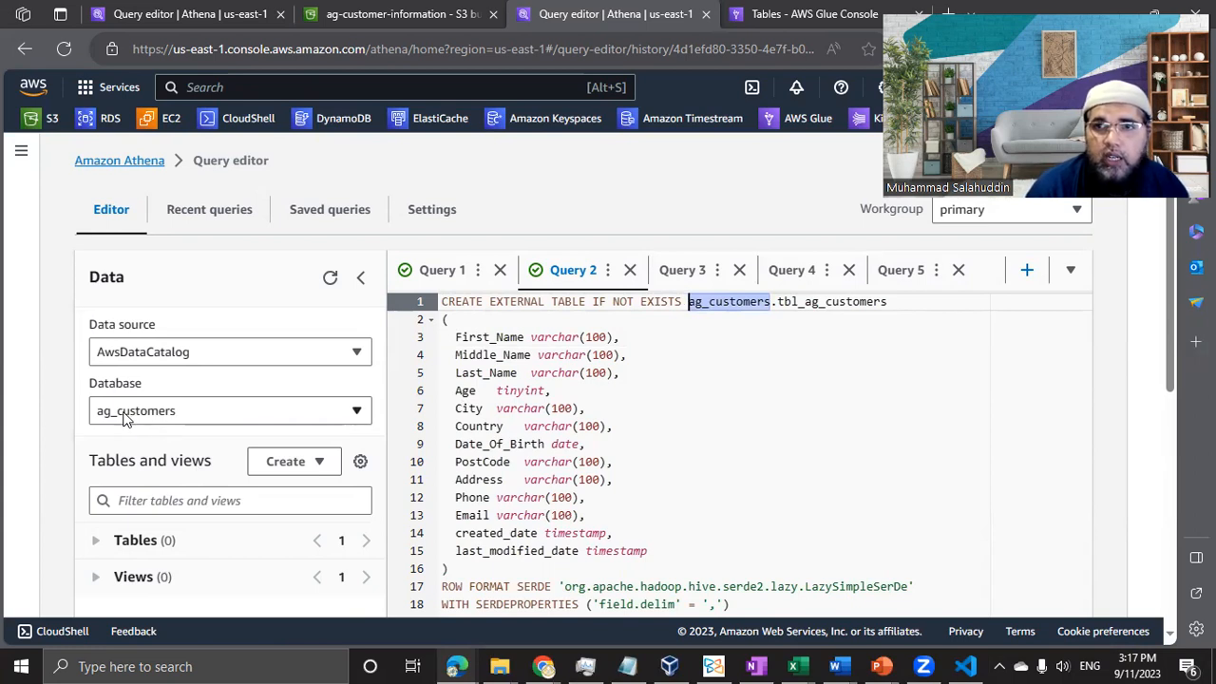
double_click(836, 302)
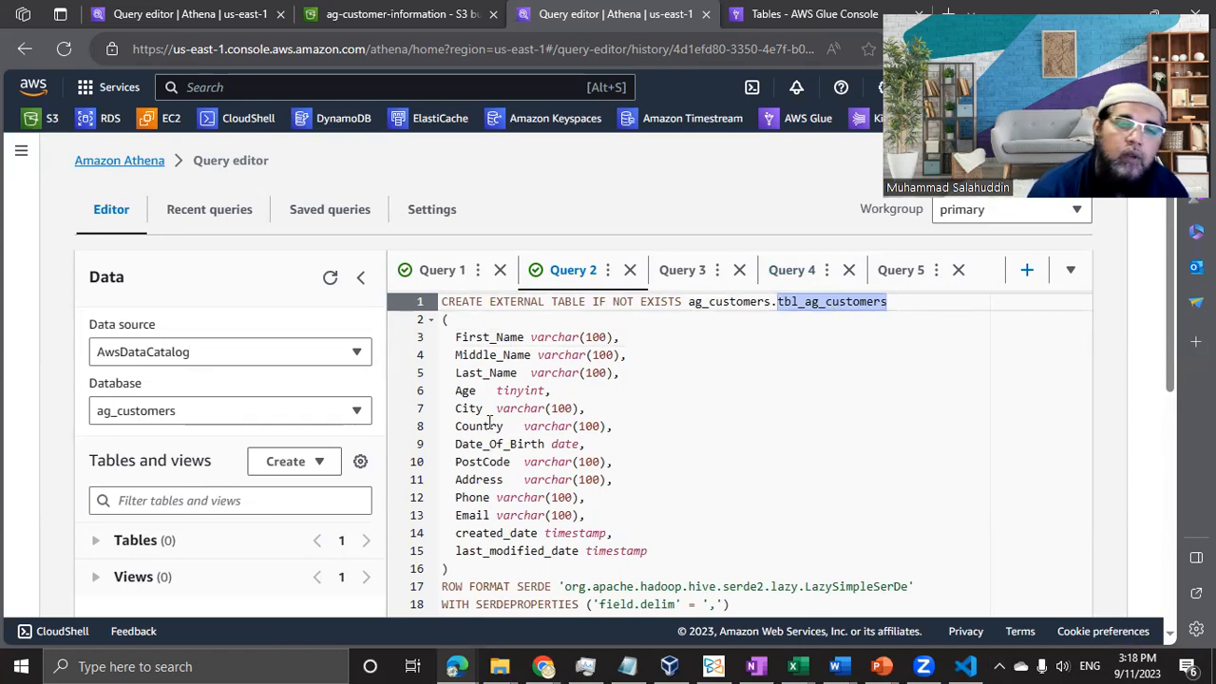
Compare the column definitions from First_Name to last_modified_date with the header lines of the CSV file in VS Code
scroll(489, 420, "down", 2)
left_click_drag(456, 164, 661, 379)
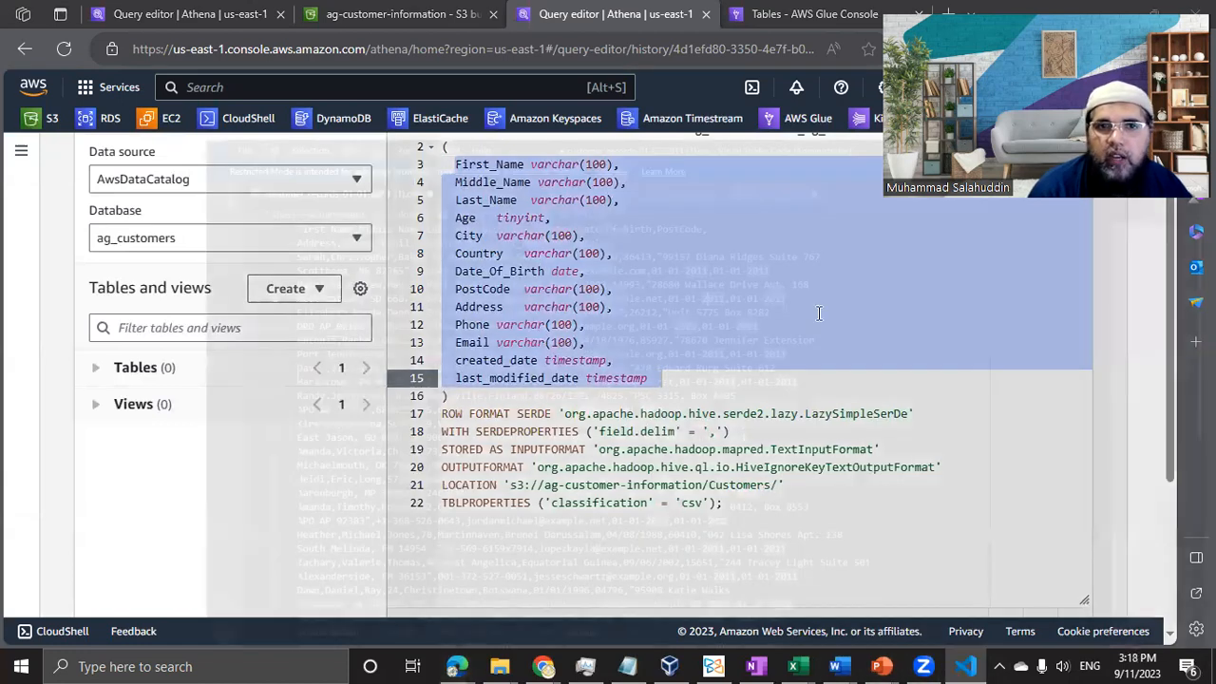
left_click(966, 666)
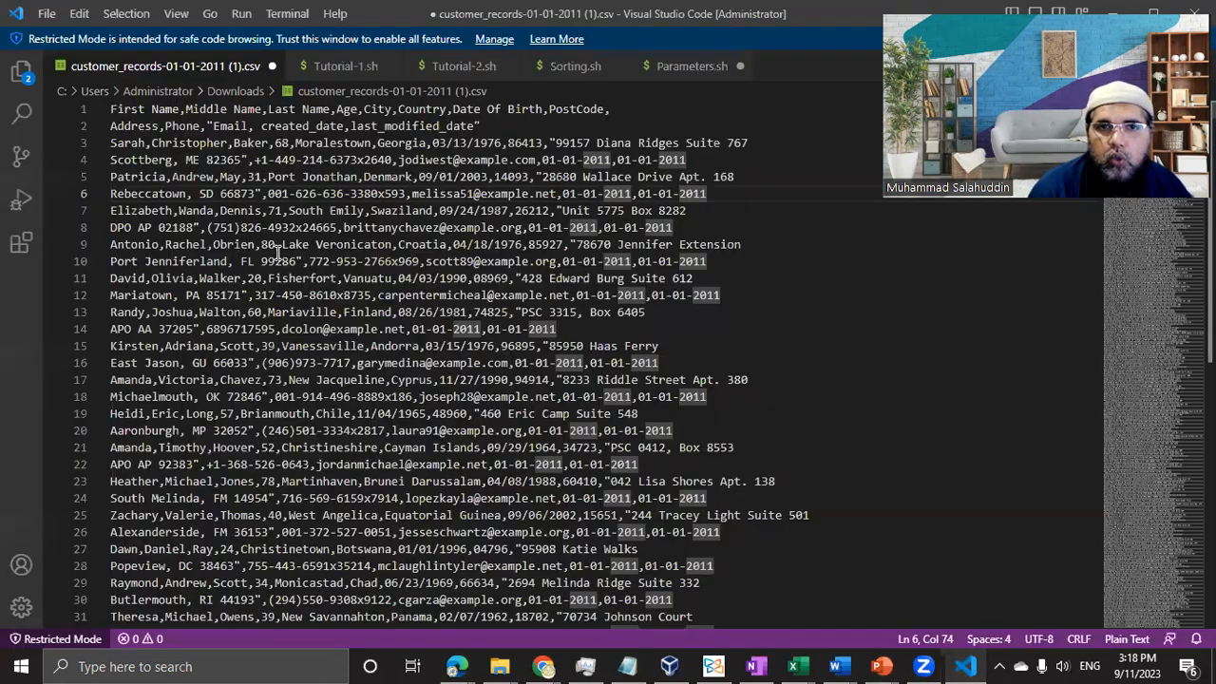
left_click(503, 127)
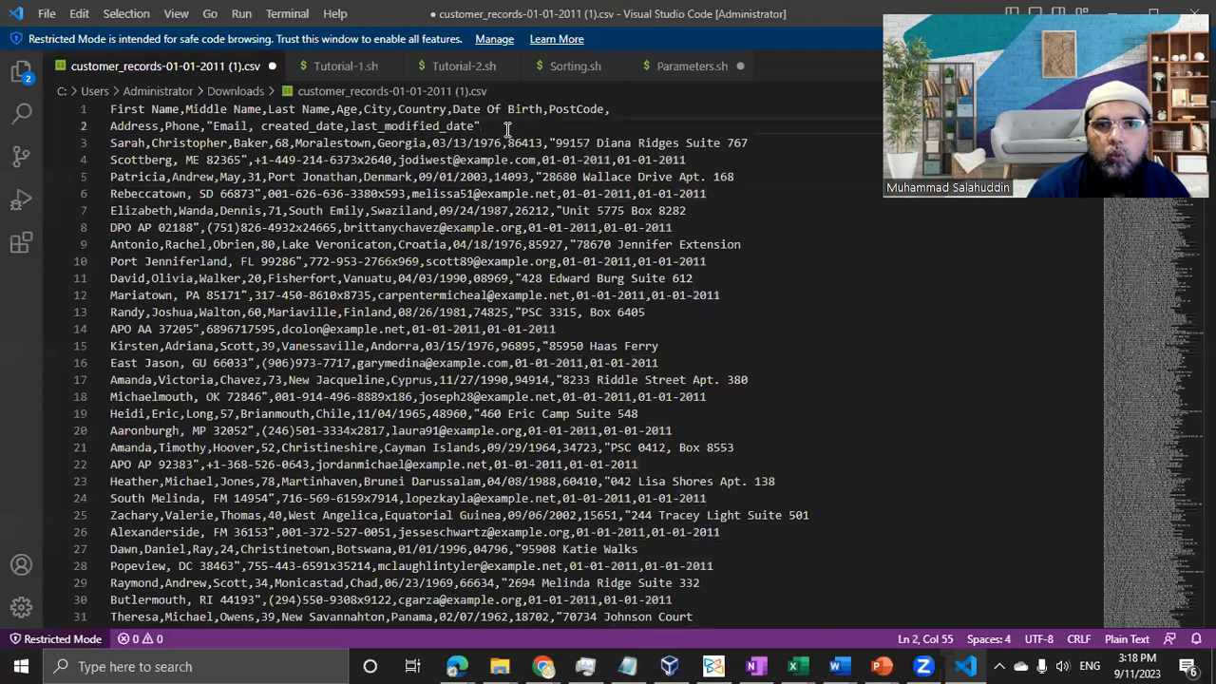
left_click(111, 109, "shift")
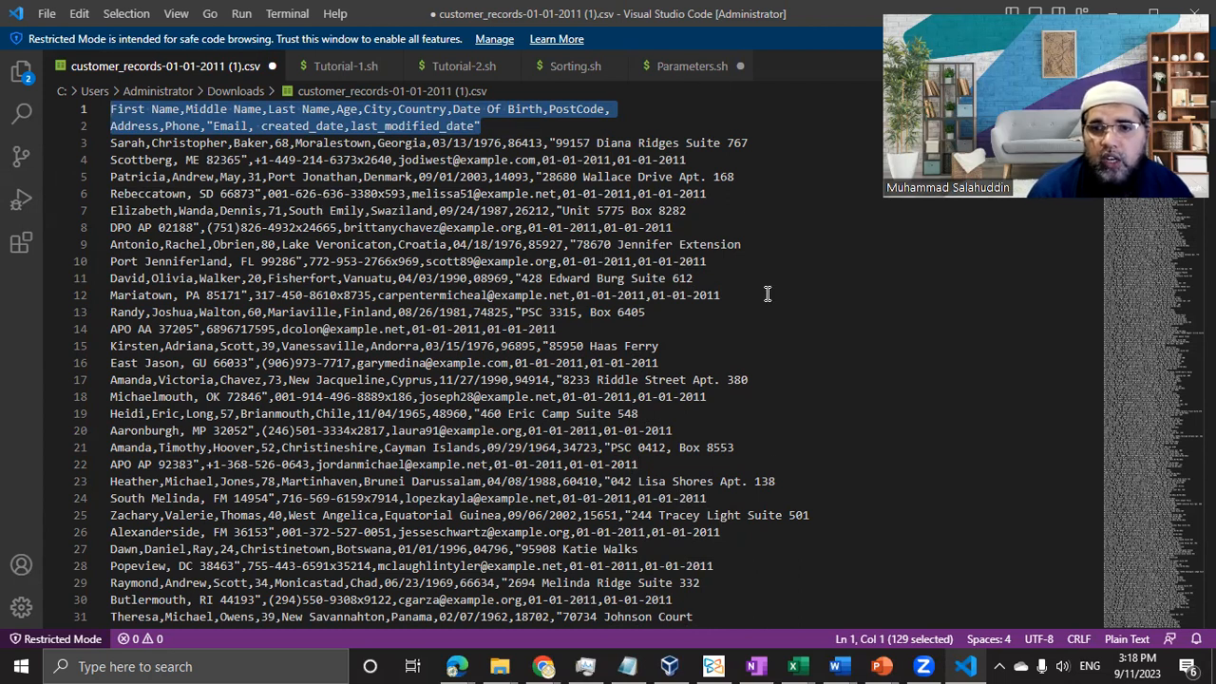
Return to Query 2 in Athena and review the column data types, including those of Age and Date_Of_Birth
left_click(975, 664)
left_click(556, 217)
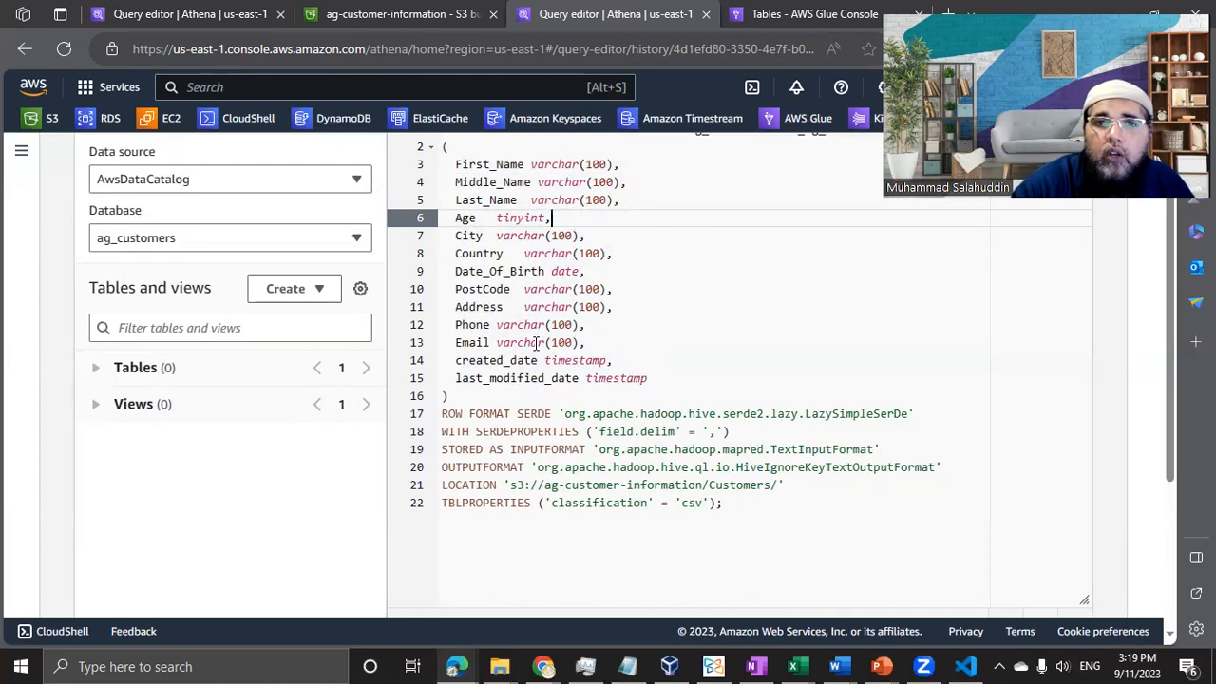
scroll(535, 344, "up", 1)
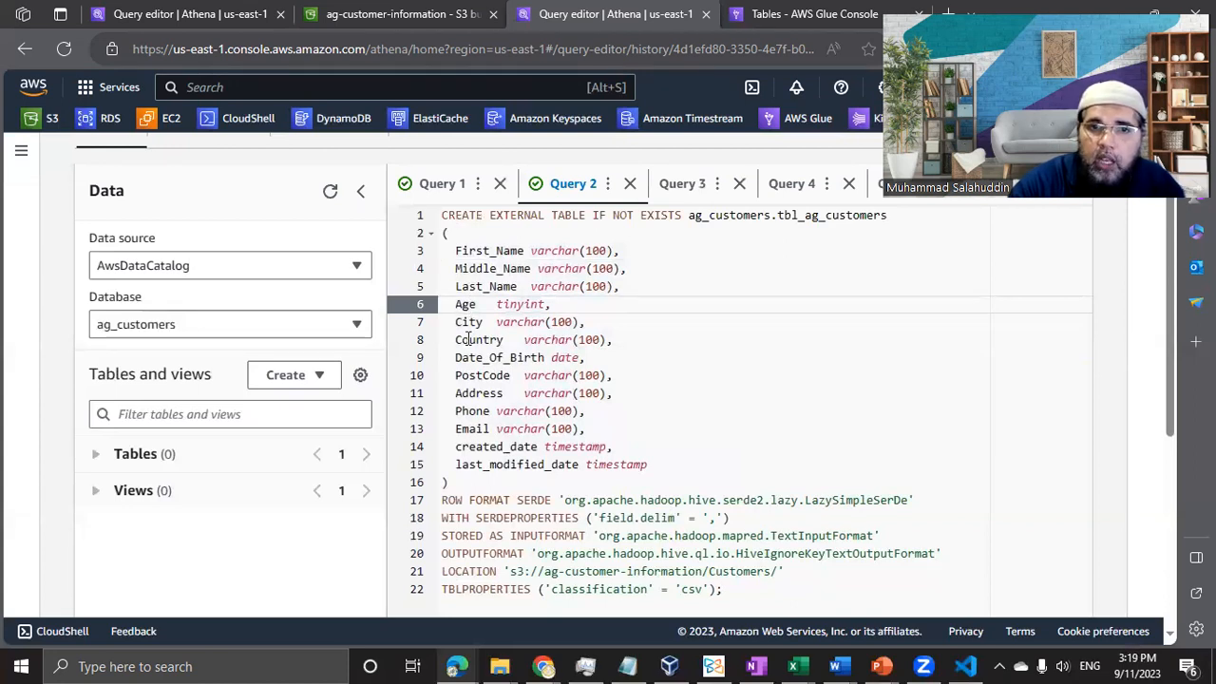
left_click(495, 358)
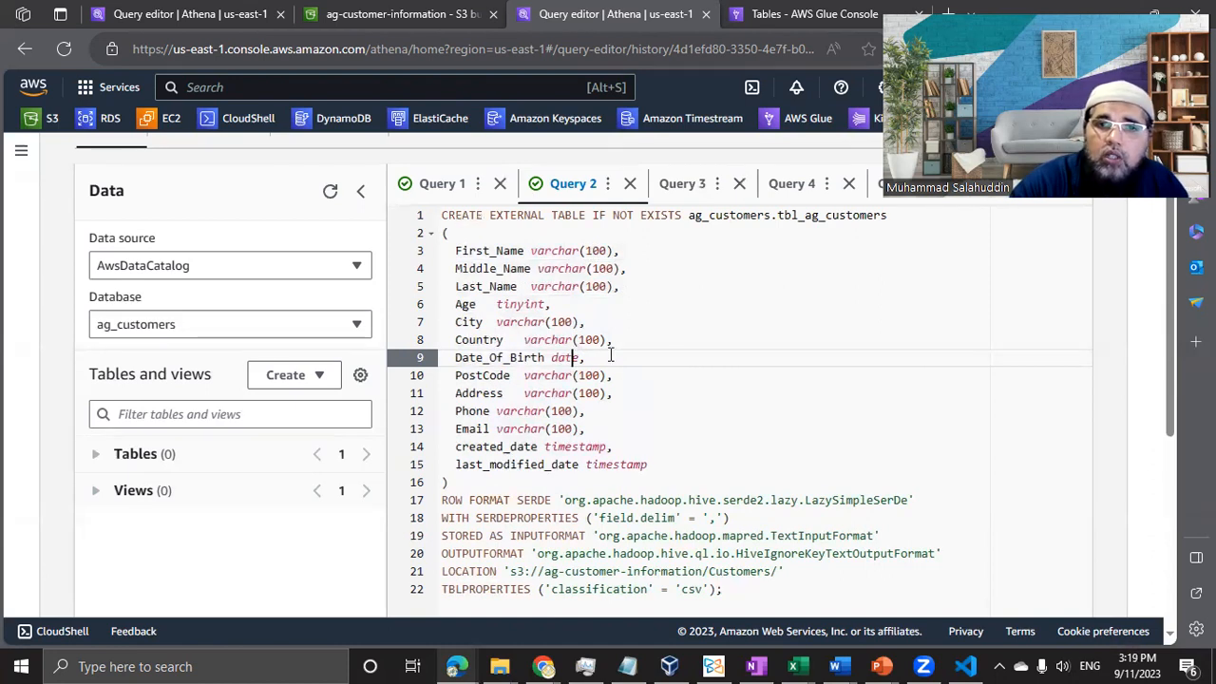
scroll(622, 370, "down", 2)
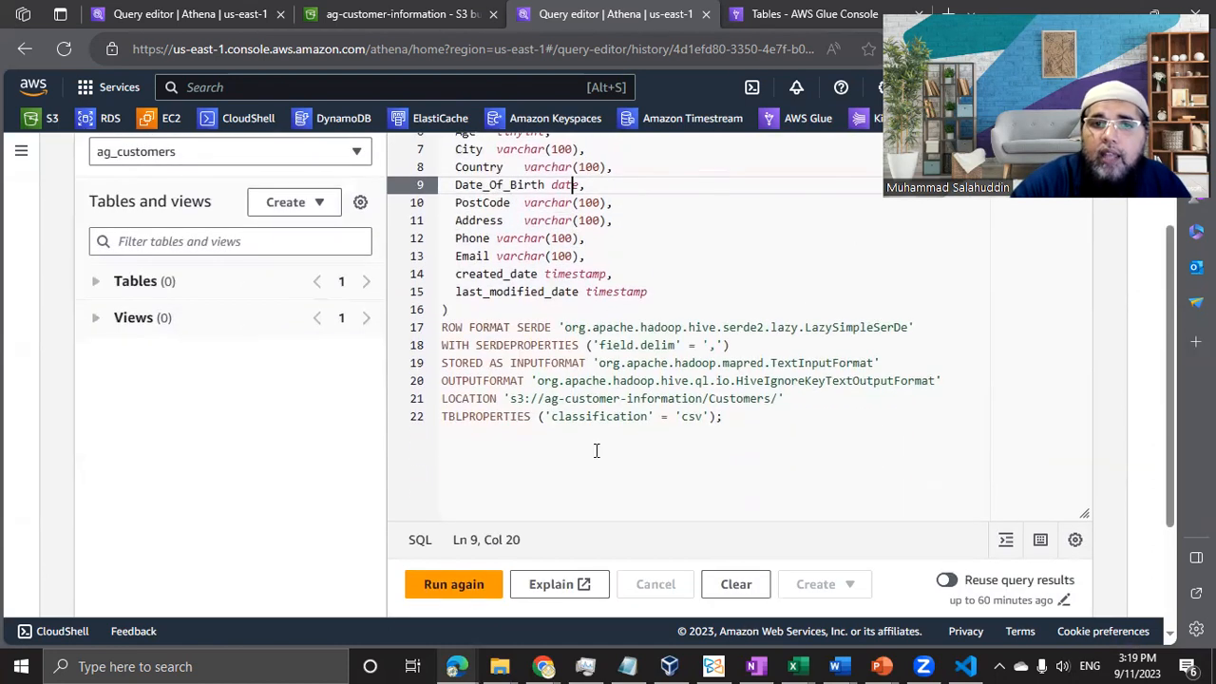
Examine the ROW FORMAT SERDE line and the 'field.delim' property in SERDEPROPERTIES
left_click(470, 344)
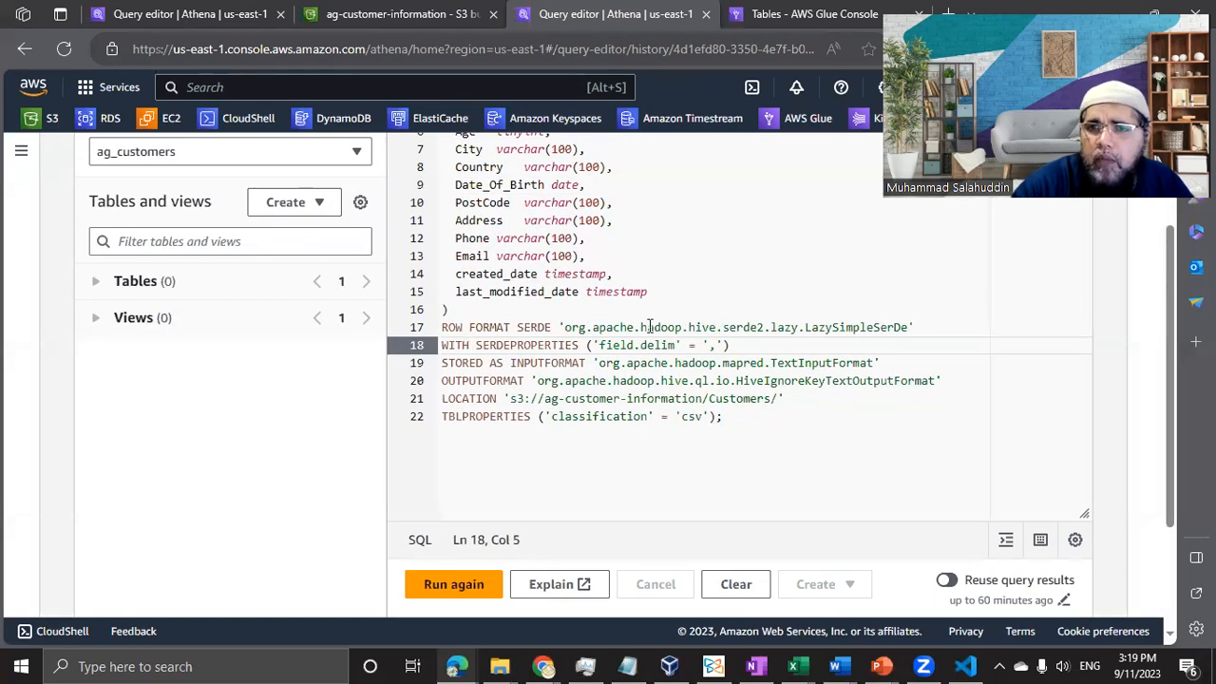
left_click(532, 325)
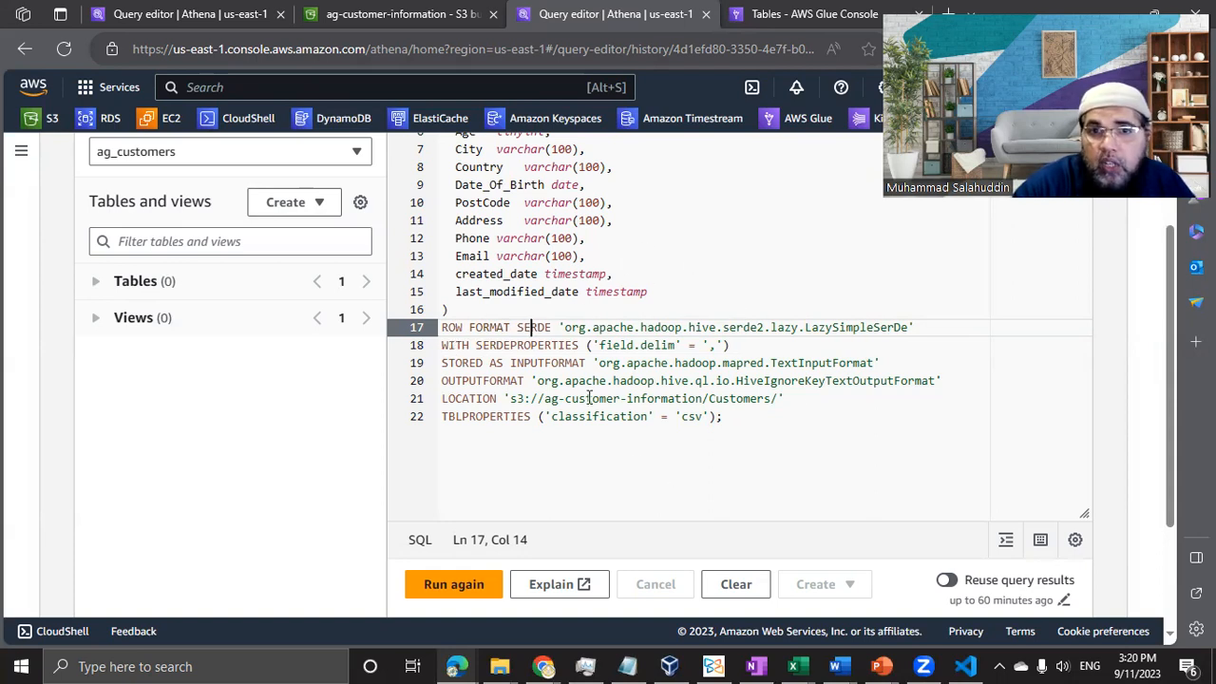
left_click(662, 345)
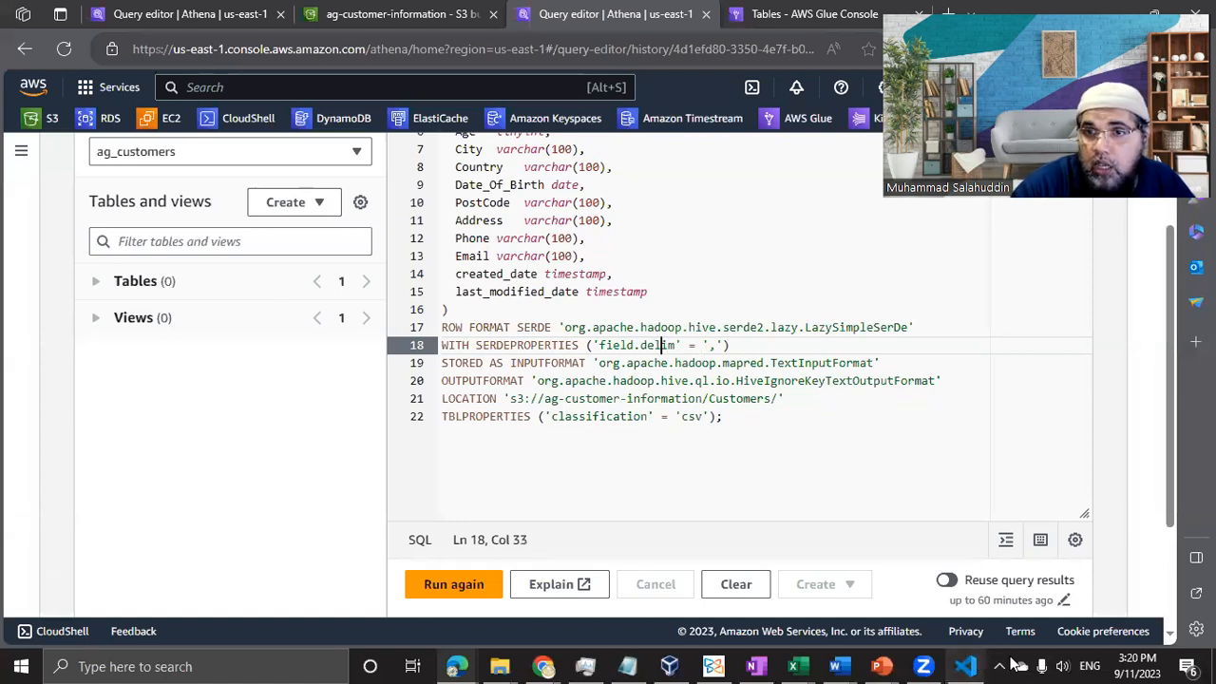
left_click(722, 345)
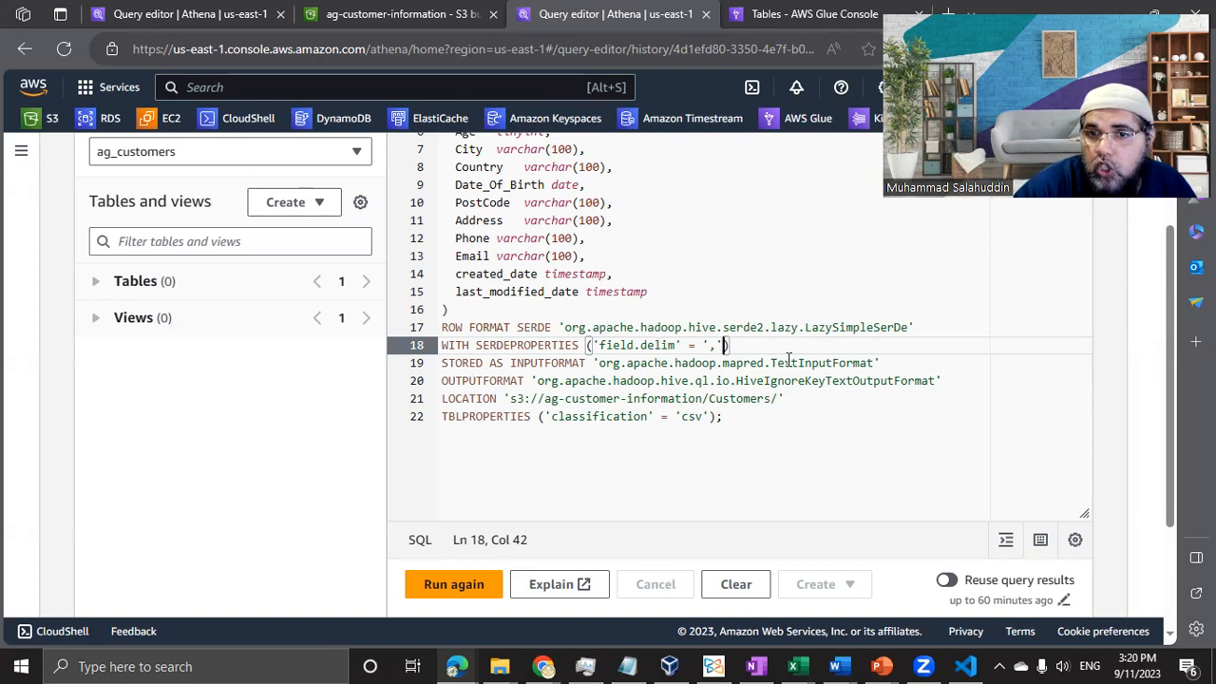
Examine the LOCATION clause pointing to s3://ag-customer-information/Customers/
left_click(457, 399)
triple_click(457, 398)
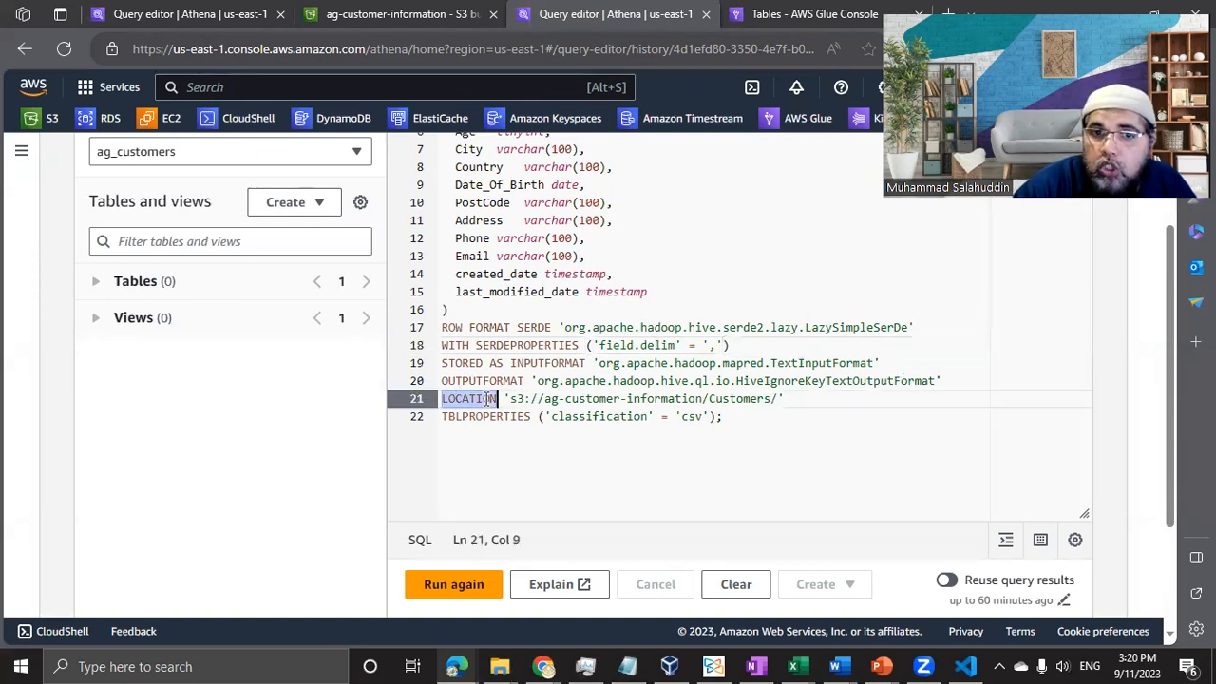
left_click(550, 398)
left_click_drag(782, 398, 435, 400)
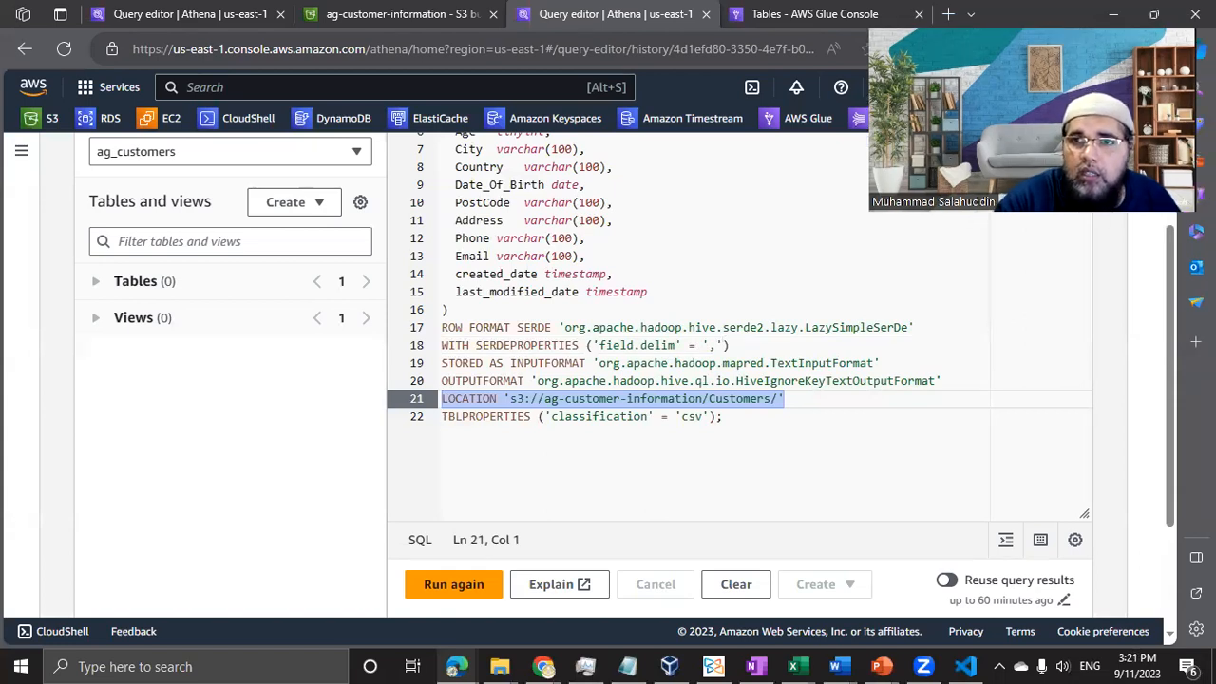
left_click(660, 427)
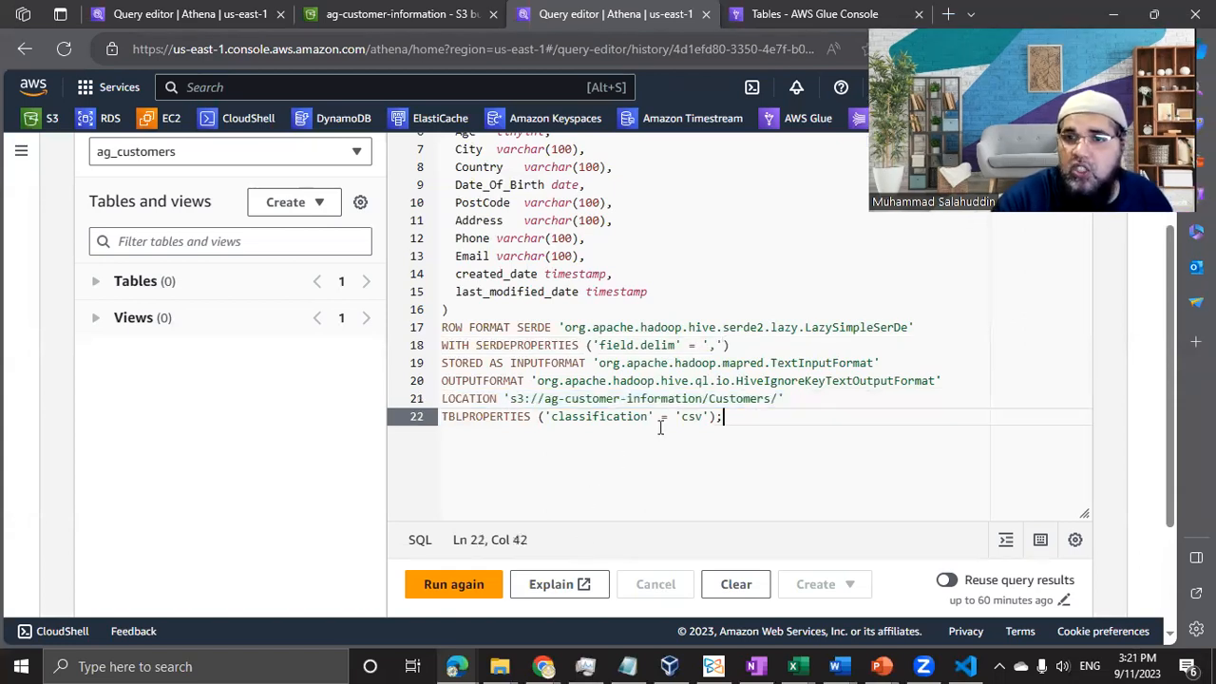
left_click(601, 399)
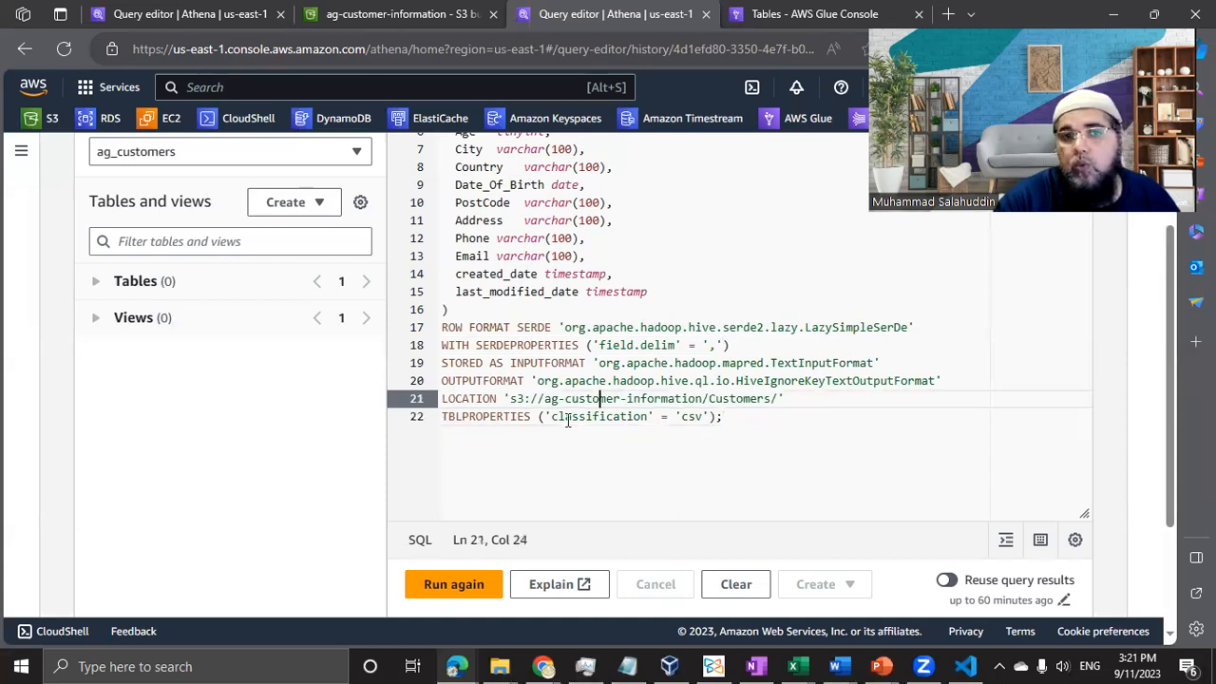
left_click(538, 399)
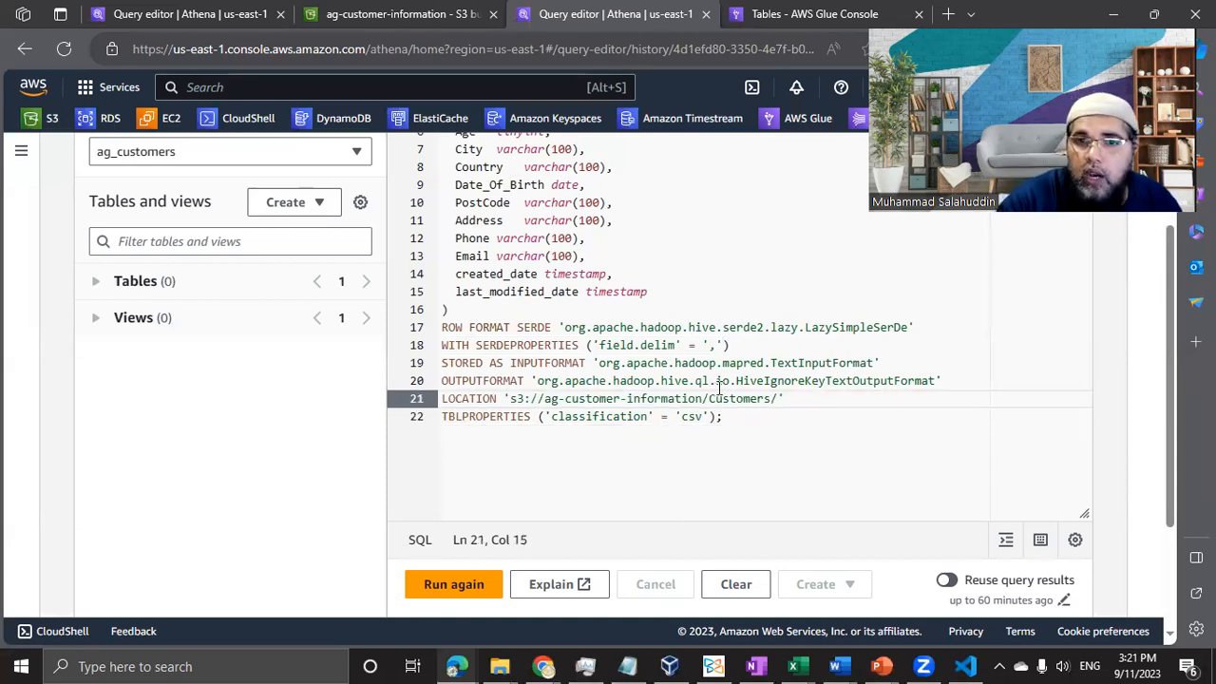
Check the 'classification' = 'csv' table property and run the CREATE EXTERNAL TABLE query for ag_customers.tbl_ag_customers
scroll(573, 285, "up", 3)
scroll(502, 323, "down", 1)
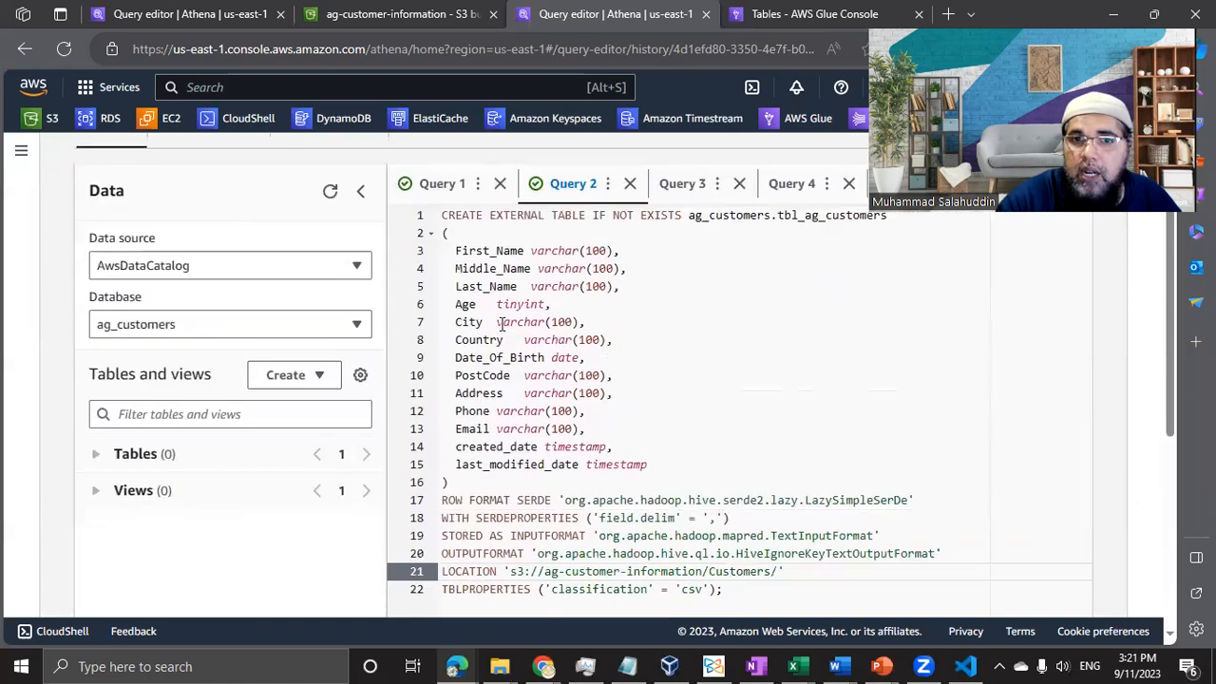
scroll(500, 323, "down", 3)
left_click(627, 314)
left_click(831, 327)
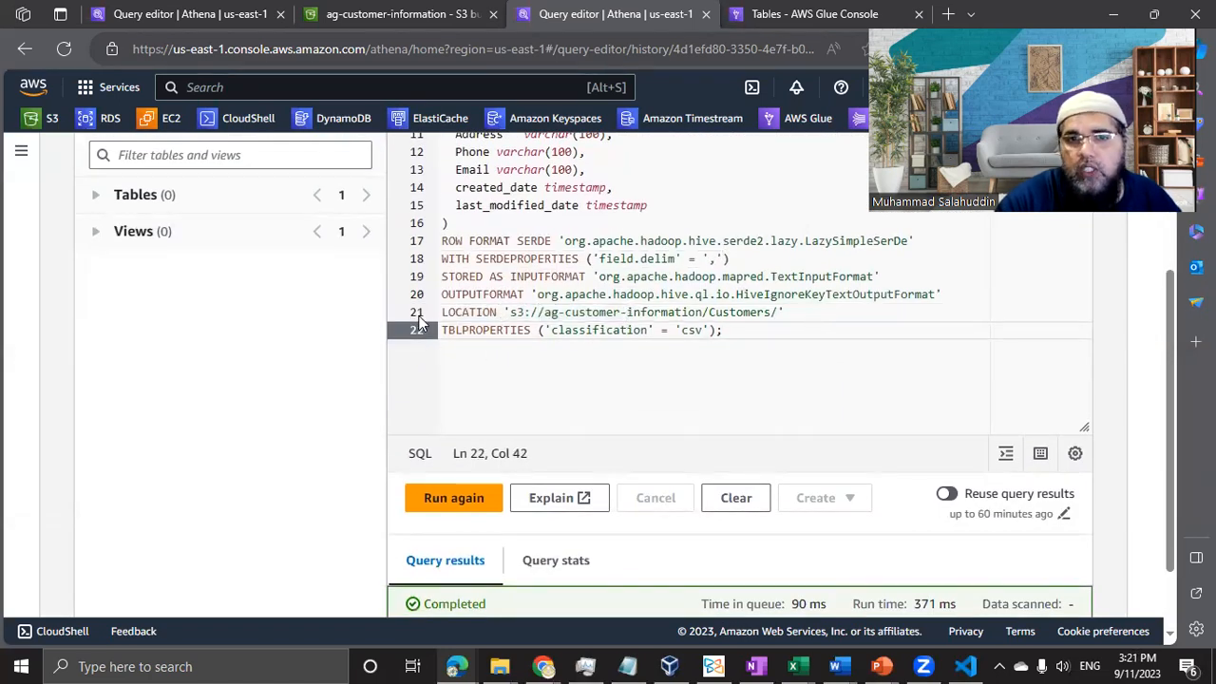
left_click(567, 329)
left_click(687, 331)
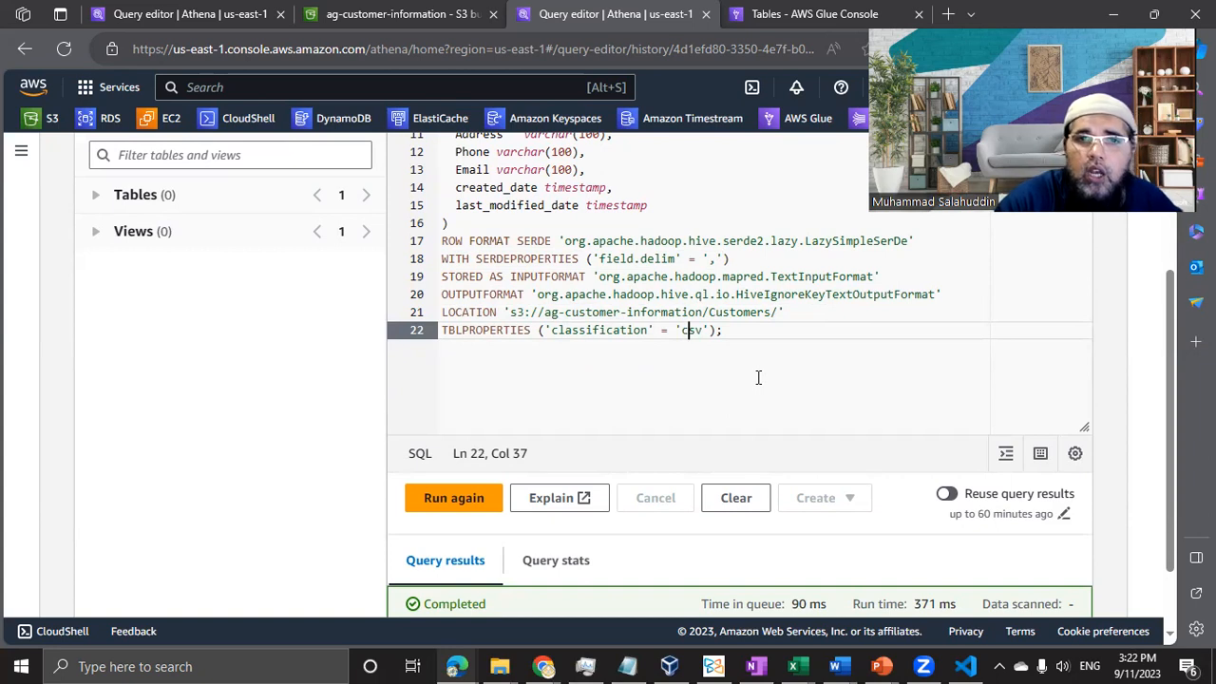
left_click(462, 500)
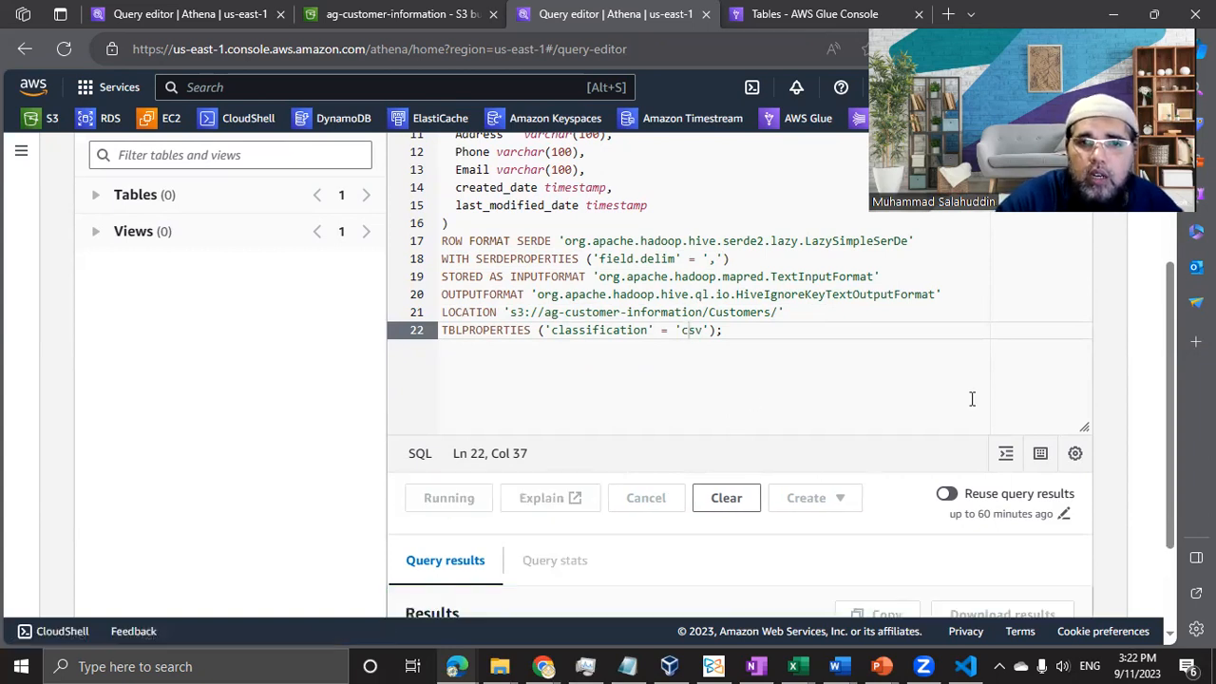
Check the outcome of the CREATE EXTERNAL TABLE query and expand tbl_ag_customers to review its columns and data types
scroll(602, 321, "down", 1)
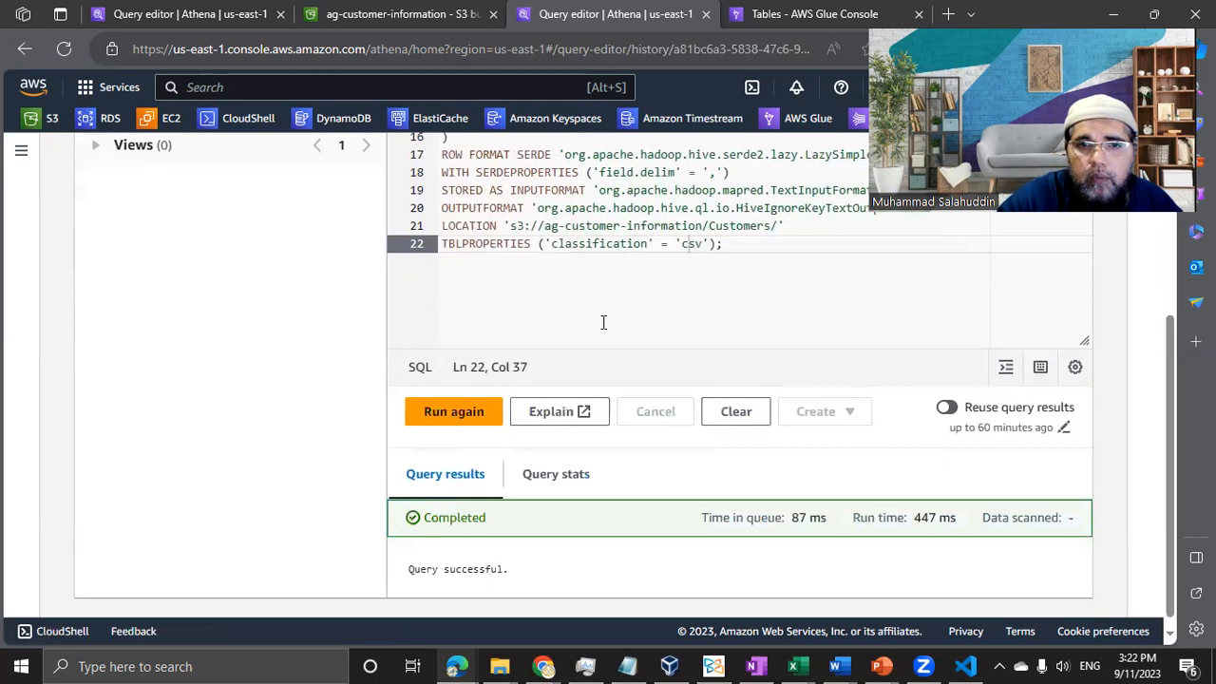
scroll(602, 322, "down", 1)
scroll(602, 322, "up", 3)
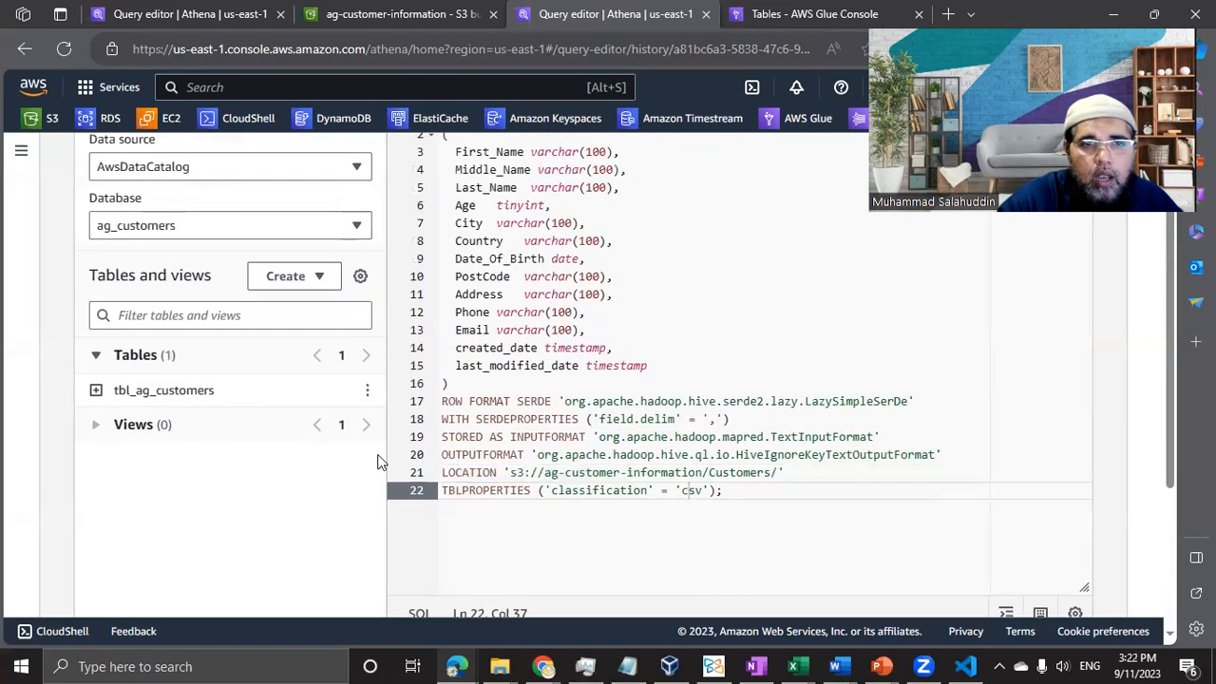
left_click(97, 390)
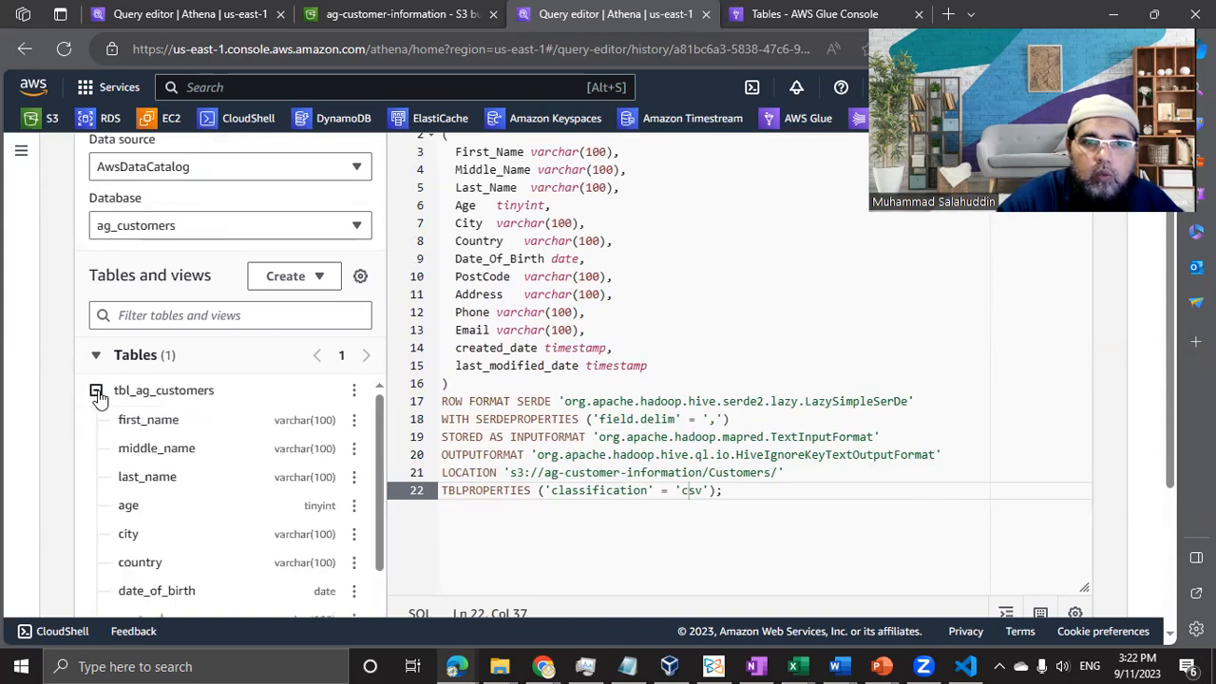
scroll(238, 421, "down", 3)
scroll(210, 509, "up", 2)
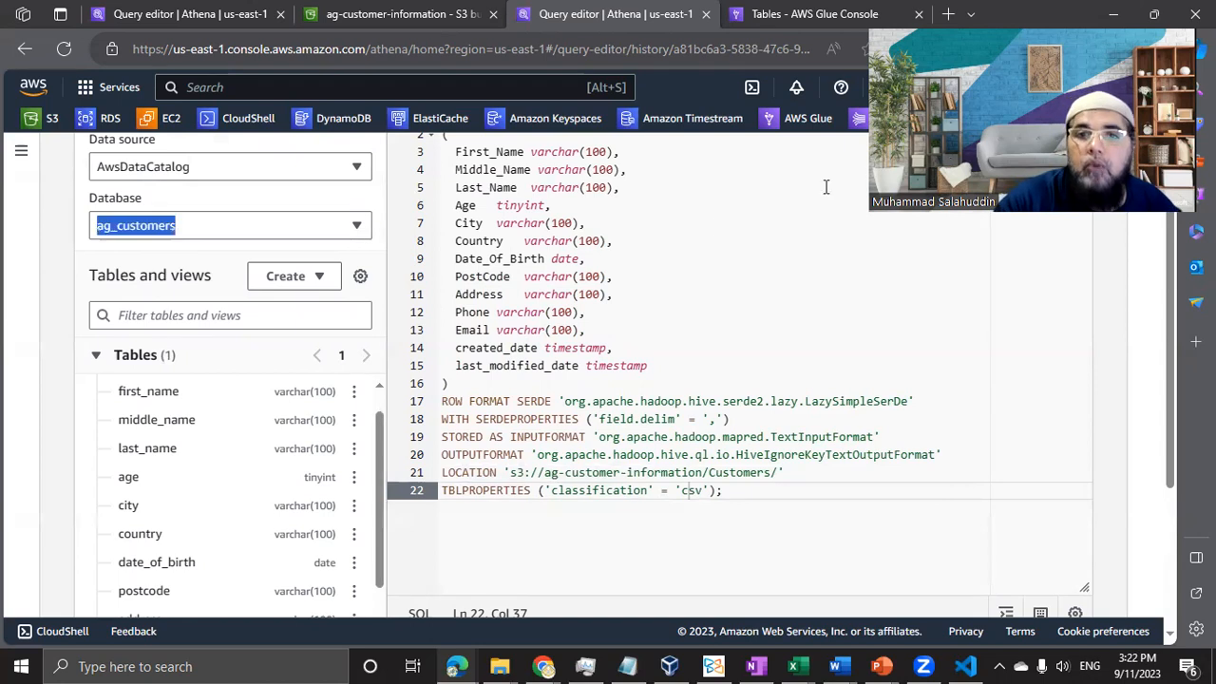
Switch to the AWS Glue console and refresh the Data Catalog tables list to look for tbl_ag_customers
left_click(719, 225)
left_click(819, 25)
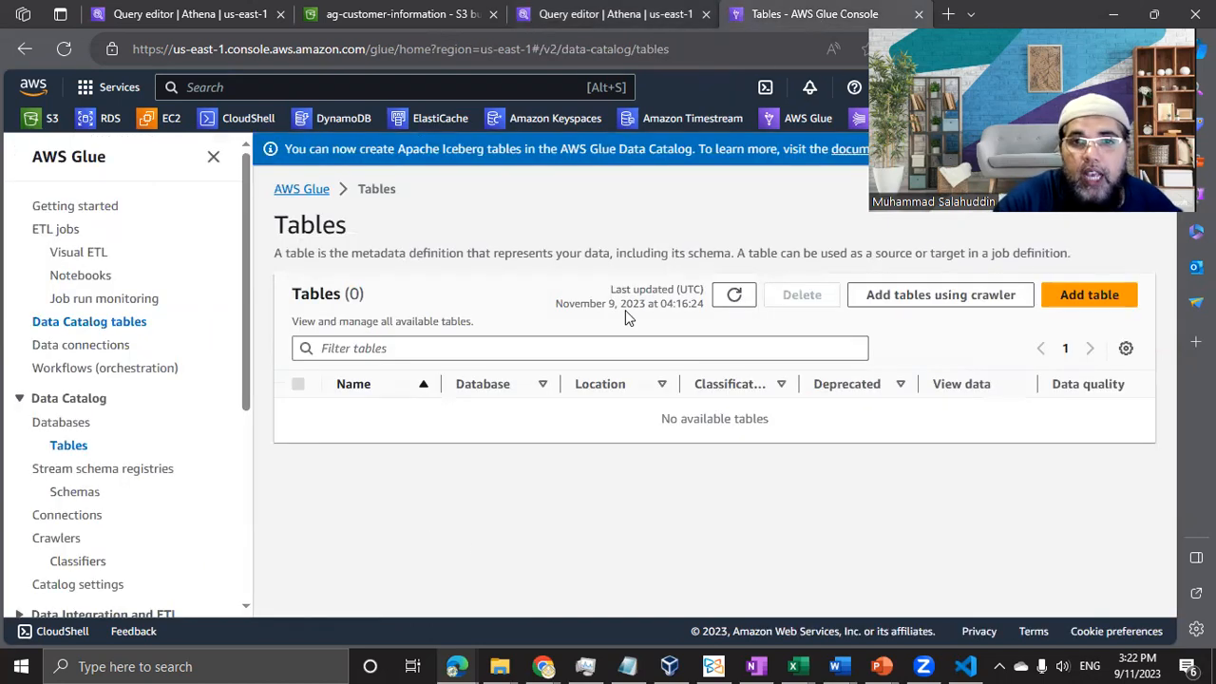
left_click(734, 295)
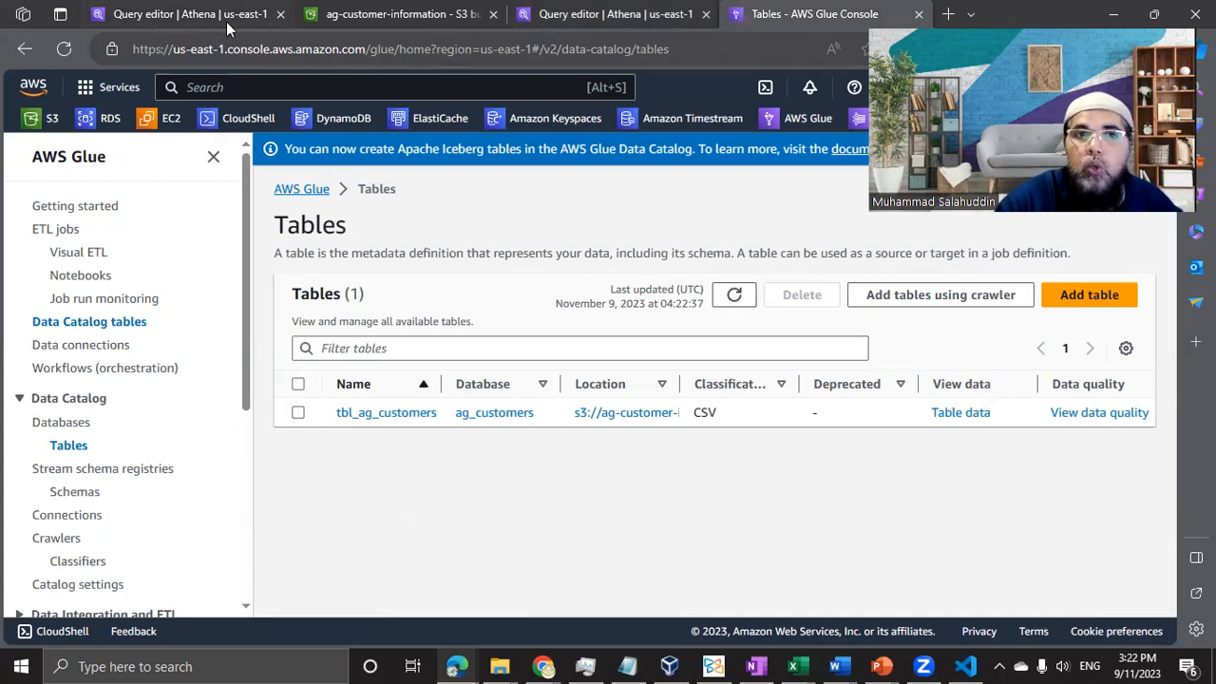
Return to Query 2 in Athena and compare the CREATE EXTERNAL TABLE definition with the table's entry in the Glue Data Catalog
left_click(665, 21)
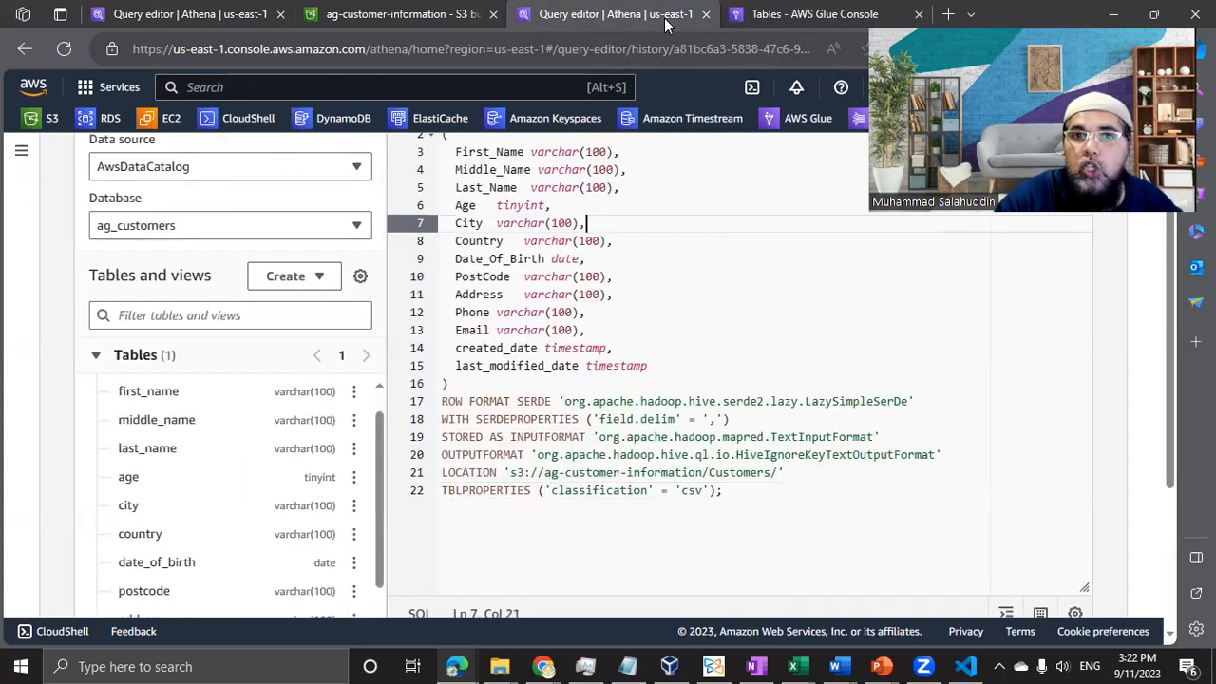
left_click(618, 277)
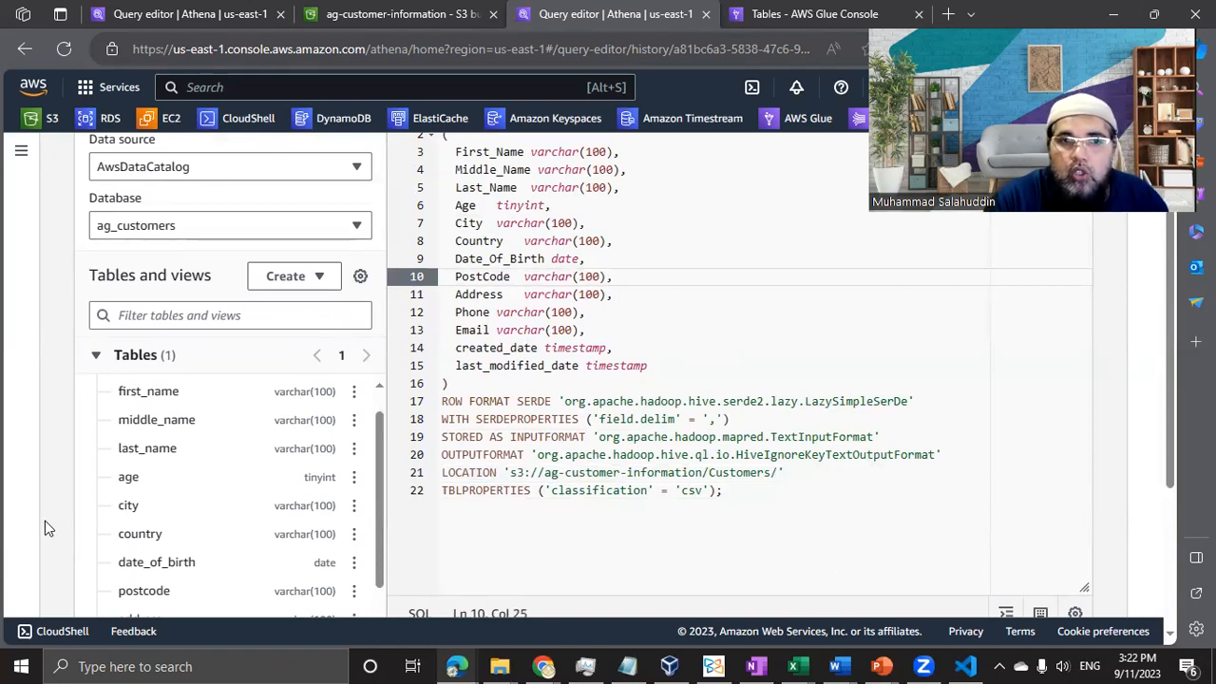
scroll(243, 473, "down", 1)
scroll(865, 388, "up", 3)
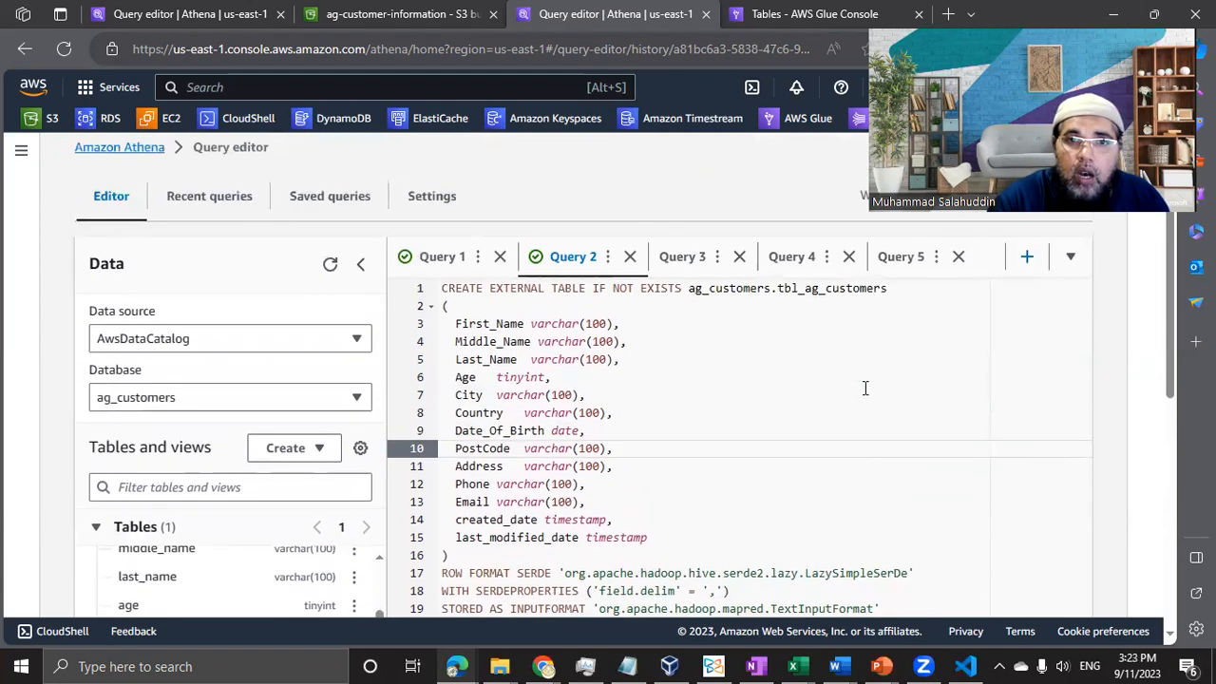
scroll(865, 388, "down", 2)
left_click(835, 19)
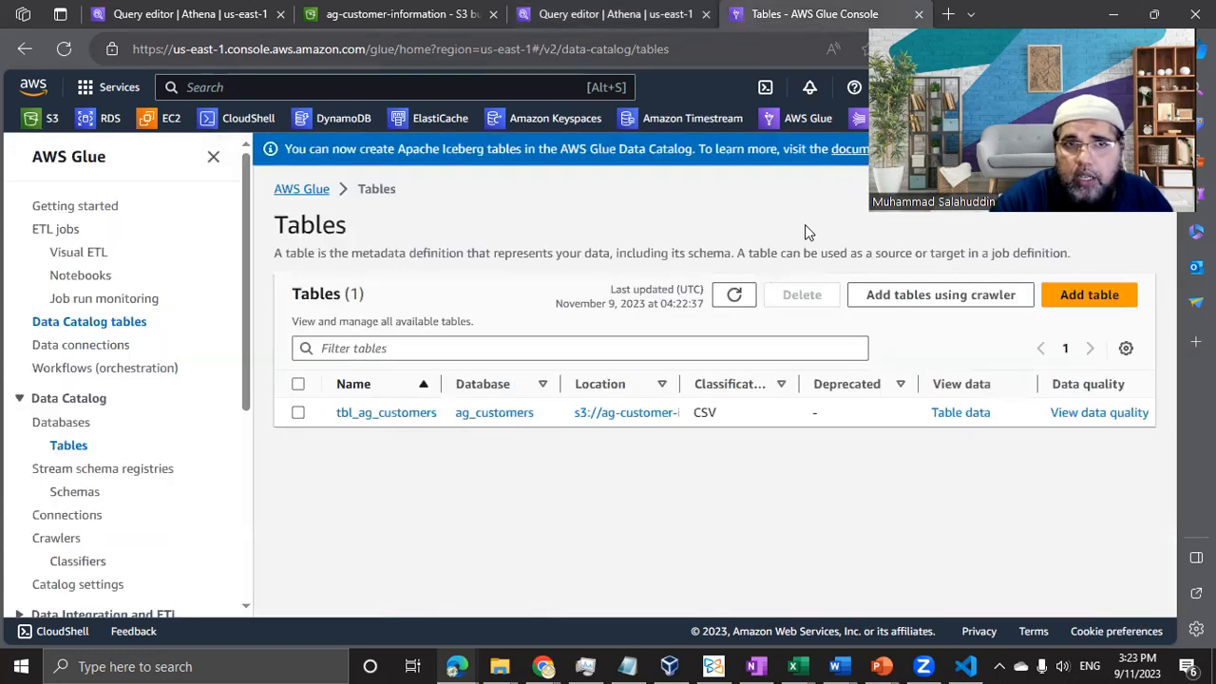
left_click(601, 14)
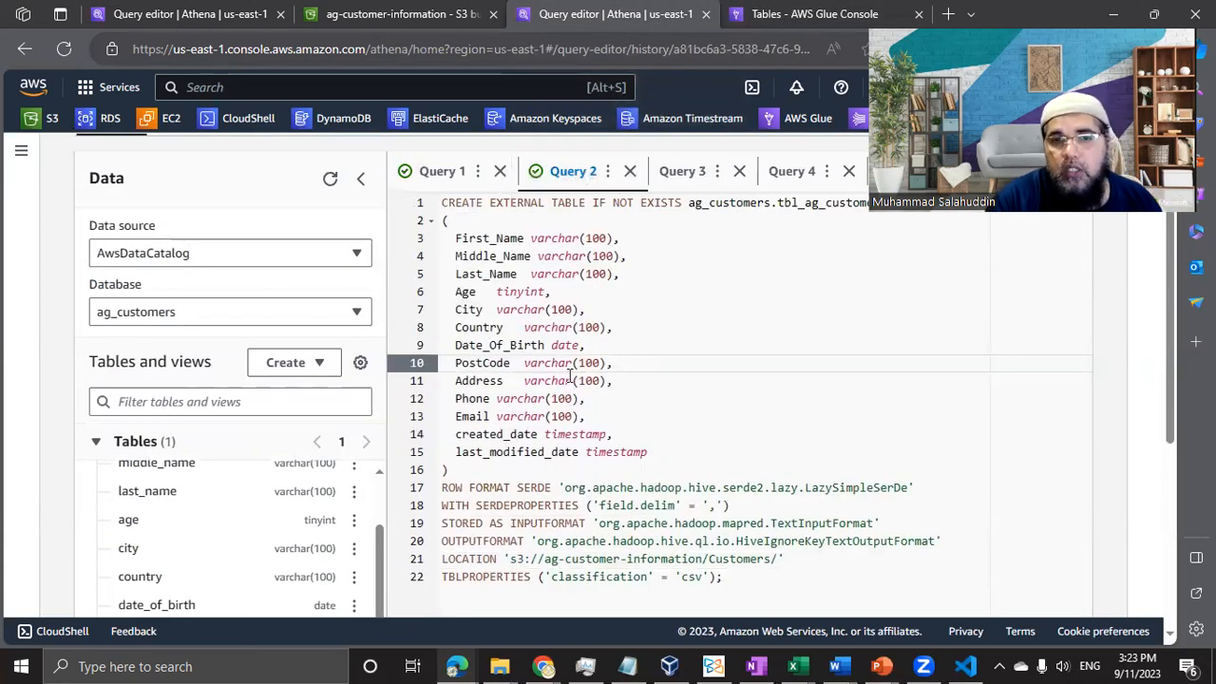